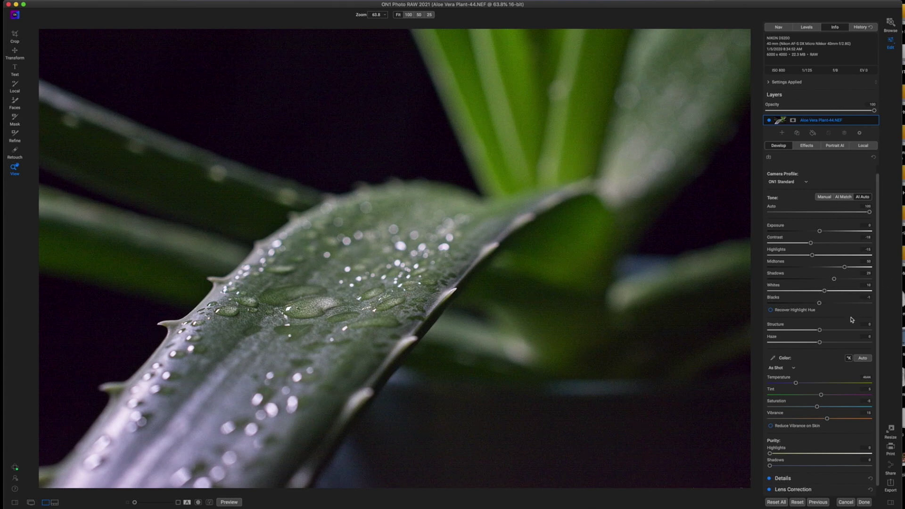
# Lower the Shadows tone setting to -2, inspect the droplets up close, and raise Structure slightly
pyautogui.moveTo(834, 283); pyautogui.dragTo(819, 283)
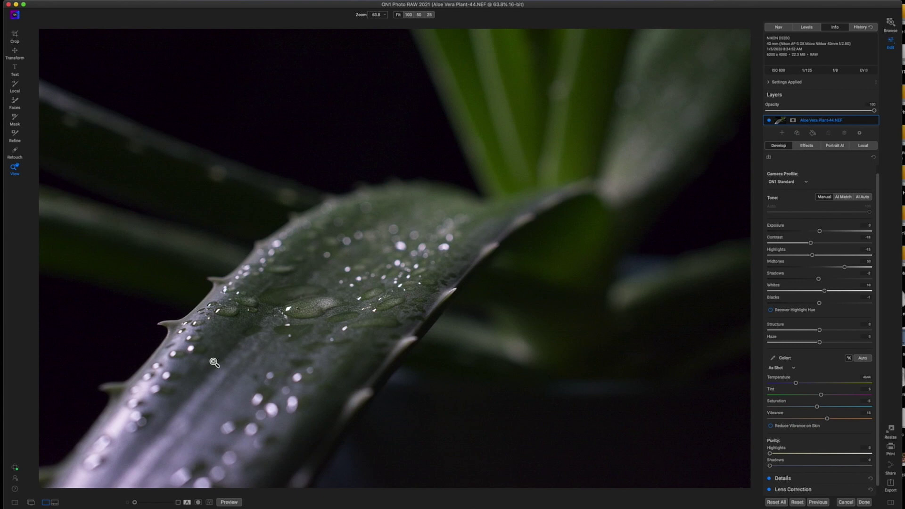
pyautogui.click(307, 312)
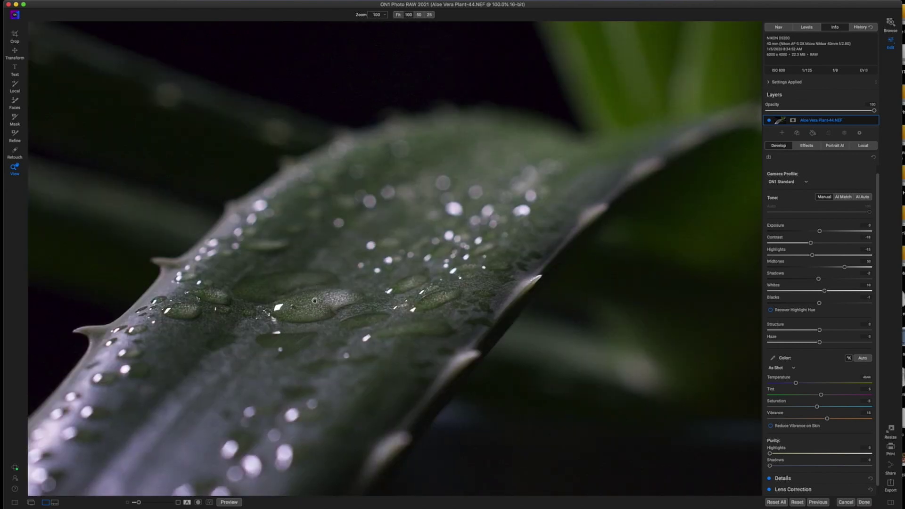
pyautogui.keyDown('alt'); pyautogui.click(304, 311); pyautogui.keyUp('alt')
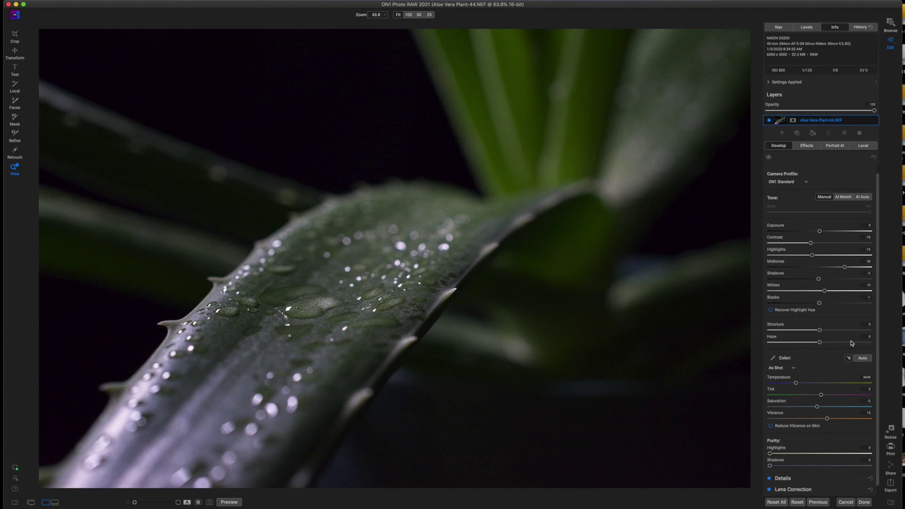
pyautogui.moveTo(820, 330); pyautogui.dragTo(831, 333)
pyautogui.scroll(-1, 831, 398)
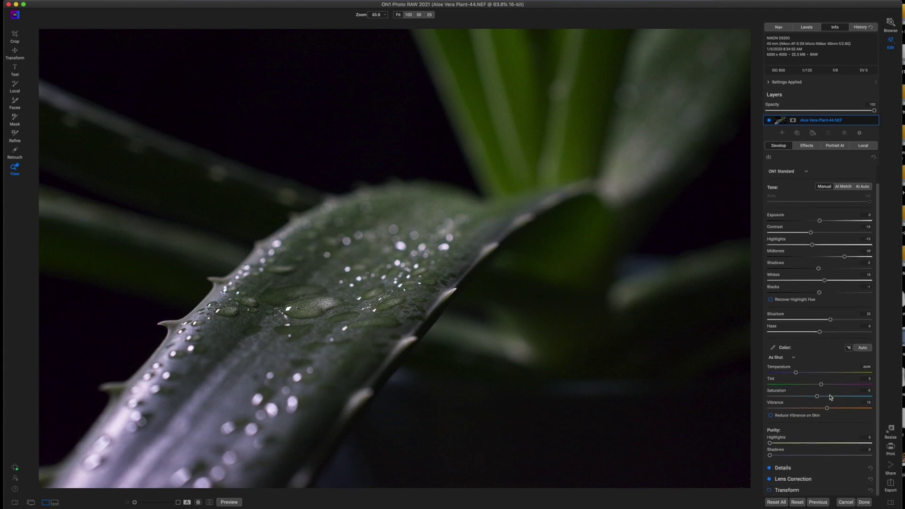
# Try a Luminance noise reduction of 61 in the Details settings and compare the photo with Details off and on
pyautogui.click(835, 472)
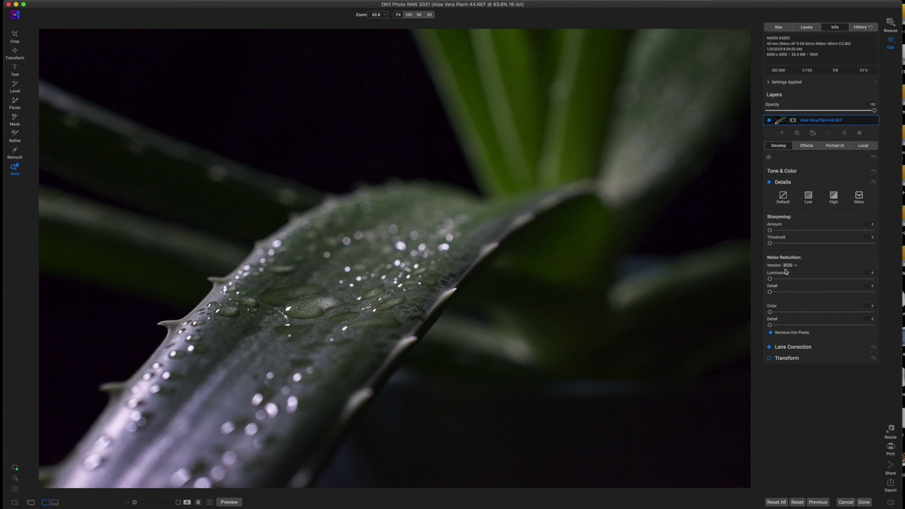
pyautogui.moveTo(771, 281); pyautogui.dragTo(832, 292)
pyautogui.click(769, 183)
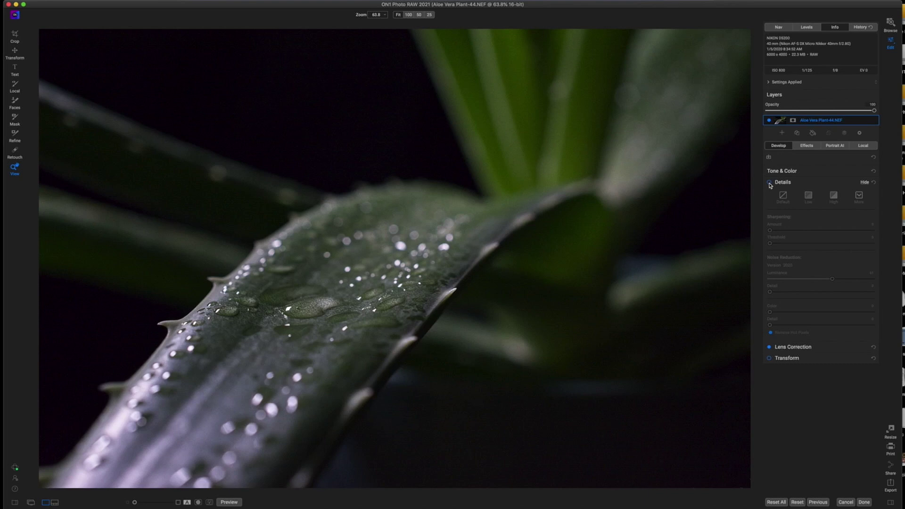
pyautogui.click(770, 182)
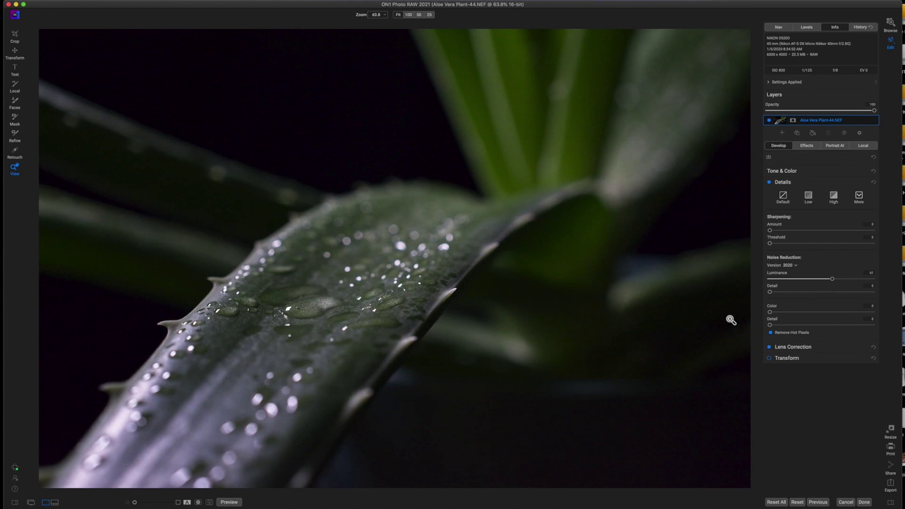
# Try a noise reduction Detail of 51, compare the photo with and without it, and switch off the Details adjustments
pyautogui.moveTo(771, 293); pyautogui.dragTo(823, 293)
pyautogui.click(770, 183)
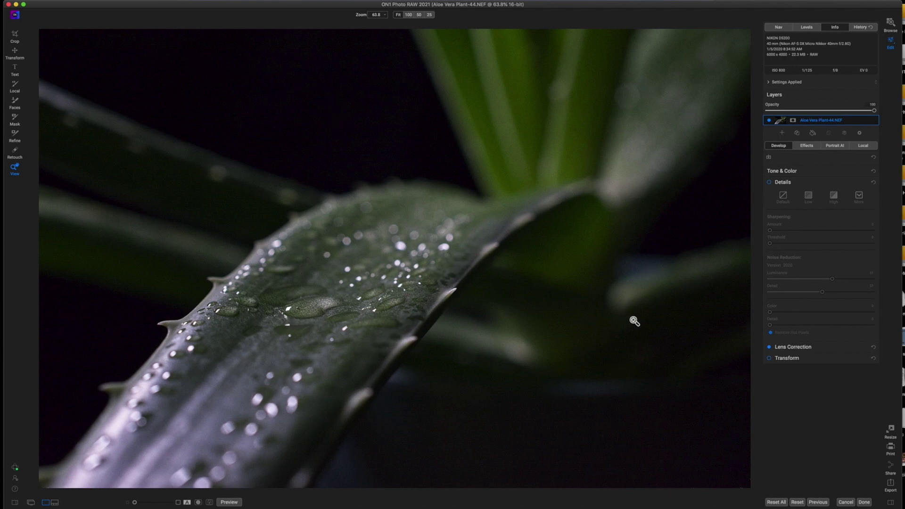
pyautogui.click(770, 182)
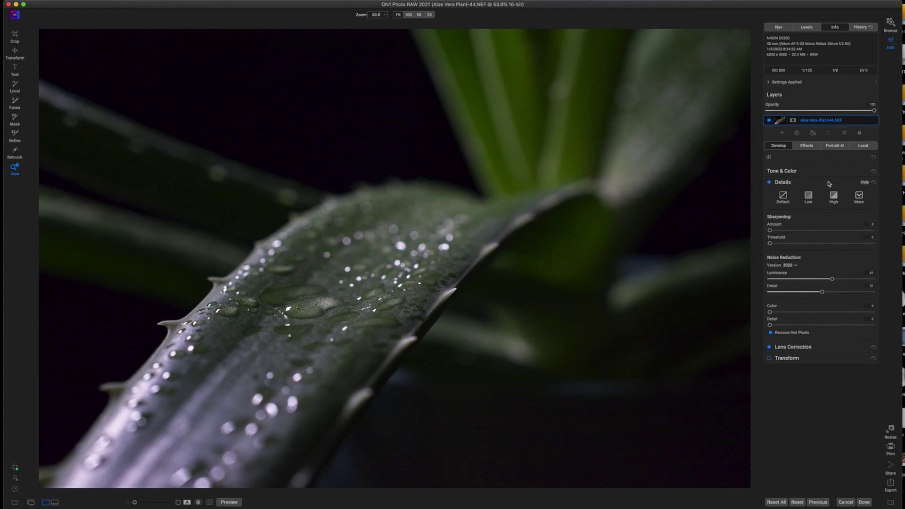
pyautogui.click(770, 182)
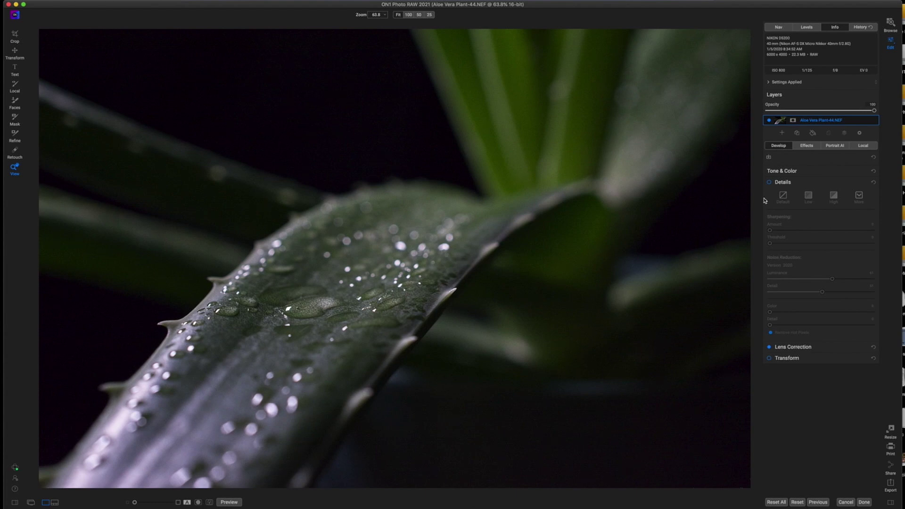
# Add a Noise Reduction effects filter and set its Luminance to about 92
pyautogui.click(807, 145)
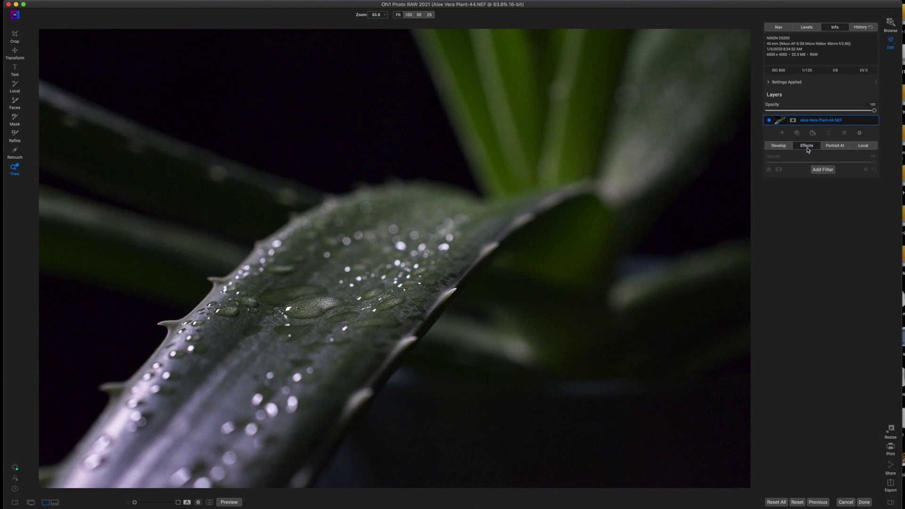
pyautogui.click(818, 170)
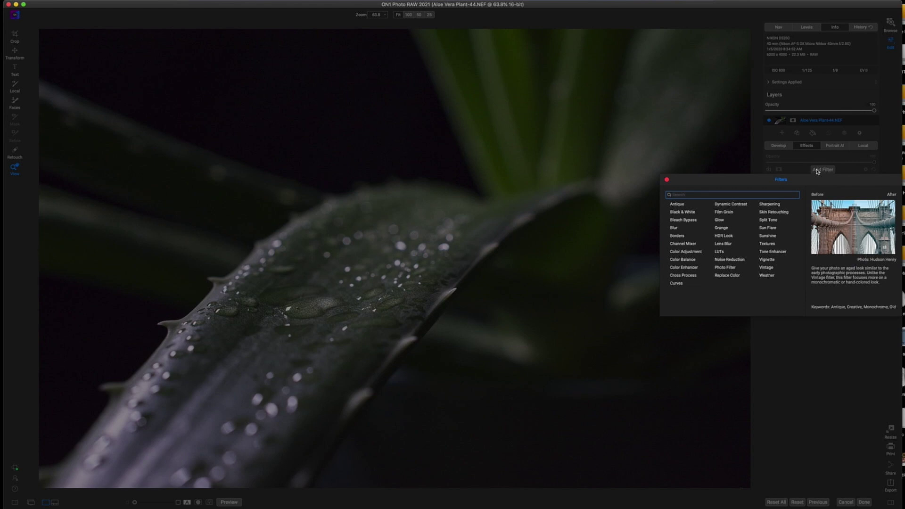
pyautogui.click(732, 260)
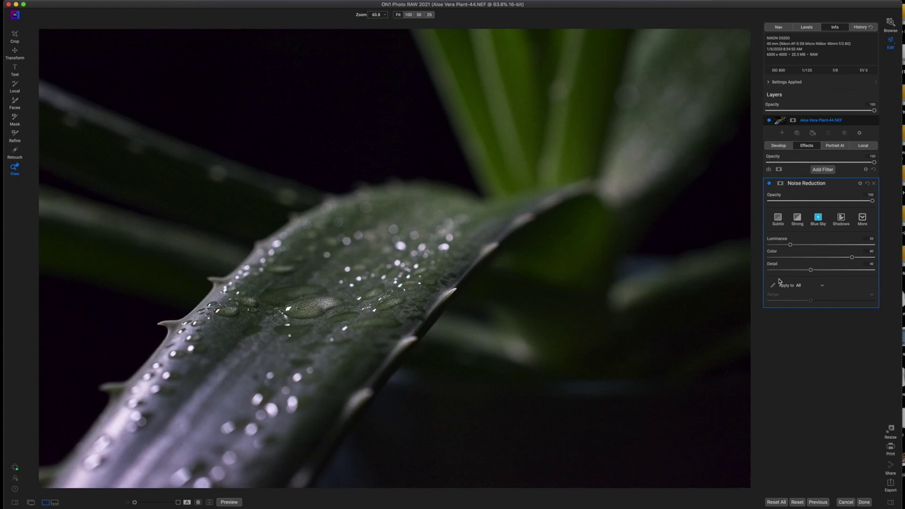
pyautogui.moveTo(791, 245); pyautogui.dragTo(865, 246)
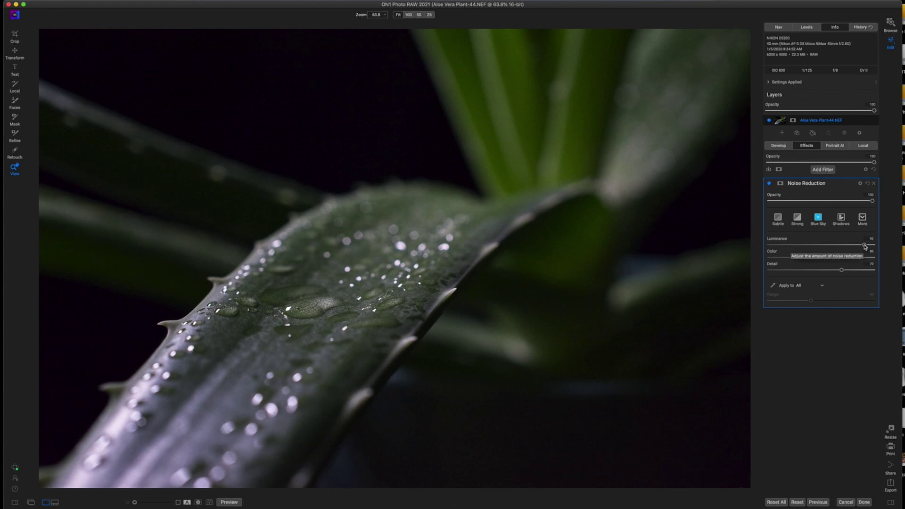
# Compare the photo with the Noise Reduction filter off and on, and lower the filter's Detail to about 16
pyautogui.click(769, 184)
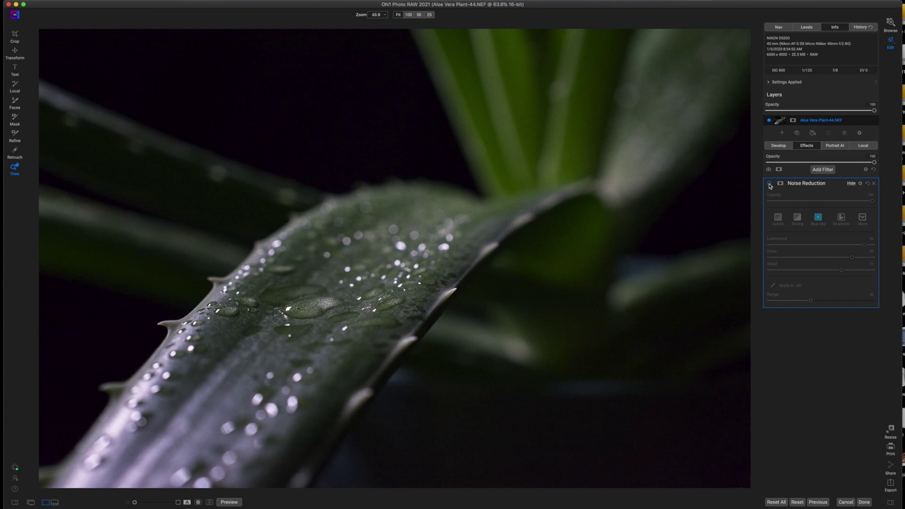
pyautogui.click(770, 184)
pyautogui.click(770, 183)
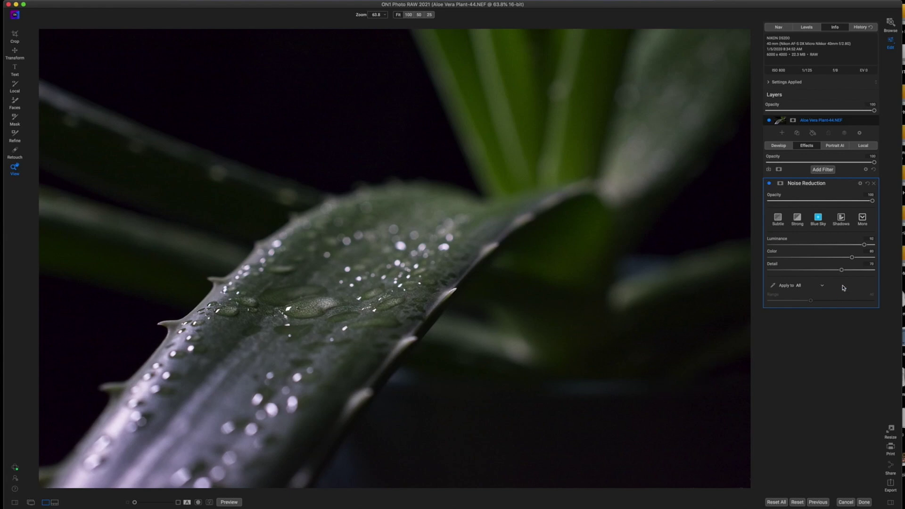
pyautogui.moveTo(841, 270); pyautogui.dragTo(786, 278)
# Mask the Noise Reduction filter out of the water-droplet area on the foreground leaf, using a size 400 Paint Out brush
pyautogui.click(781, 184)
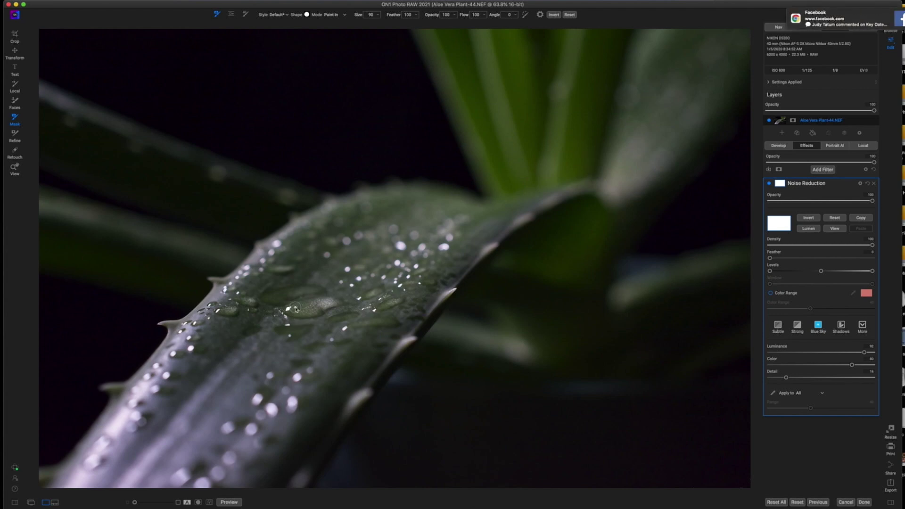
pyautogui.press(']')
pyautogui.press(']')
pyautogui.press(']')
pyautogui.press(']')
pyautogui.press(']')
pyautogui.press(']')
pyautogui.press(']')
pyautogui.press(']')
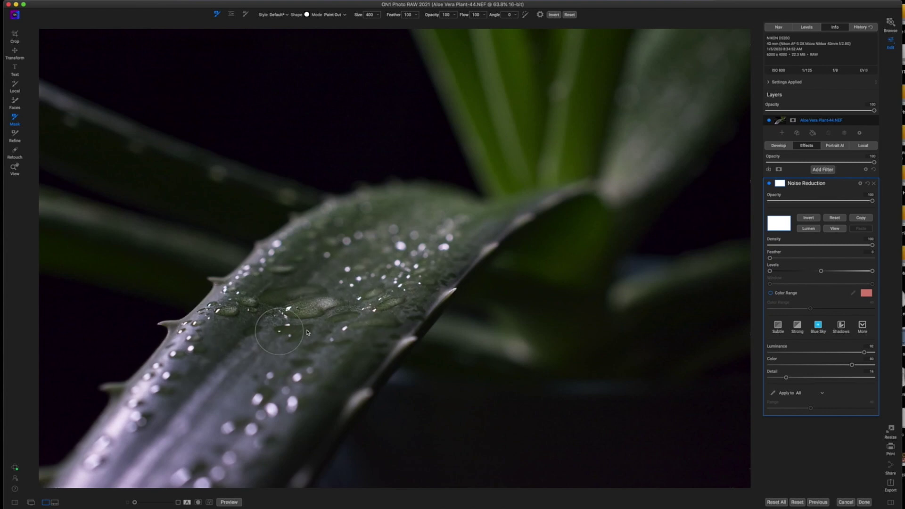
pyautogui.moveTo(381, 319)
pyautogui.mouseDown()
pyautogui.moveTo(428, 283)
pyautogui.moveTo(448, 328)
pyautogui.mouseUp()
# Set the Noise Reduction mask's Density to 74, compare the filter off and on, and collapse its settings
pyautogui.moveTo(873, 245); pyautogui.dragTo(846, 250)
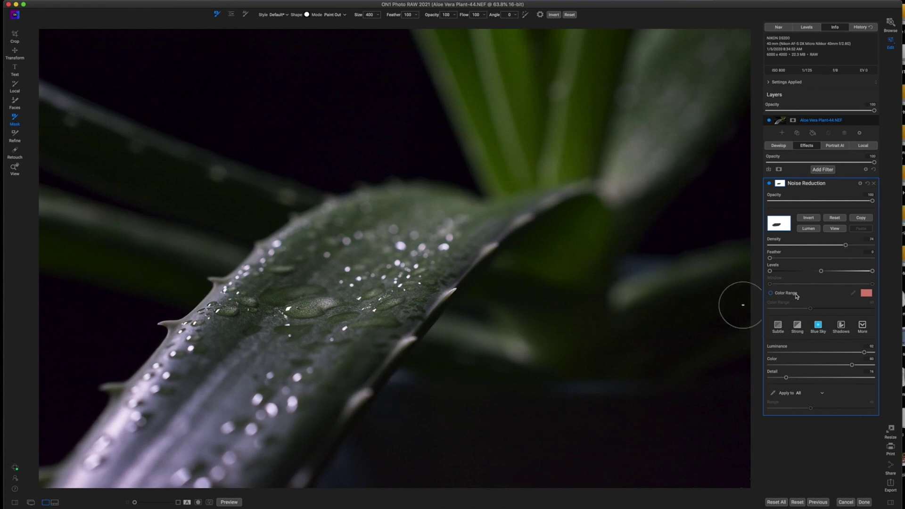
pyautogui.click(770, 184)
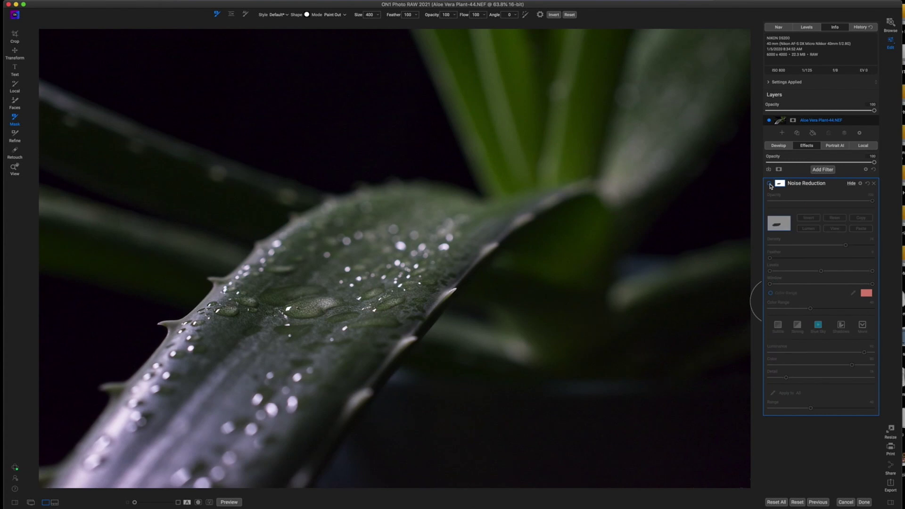
pyautogui.click(769, 184)
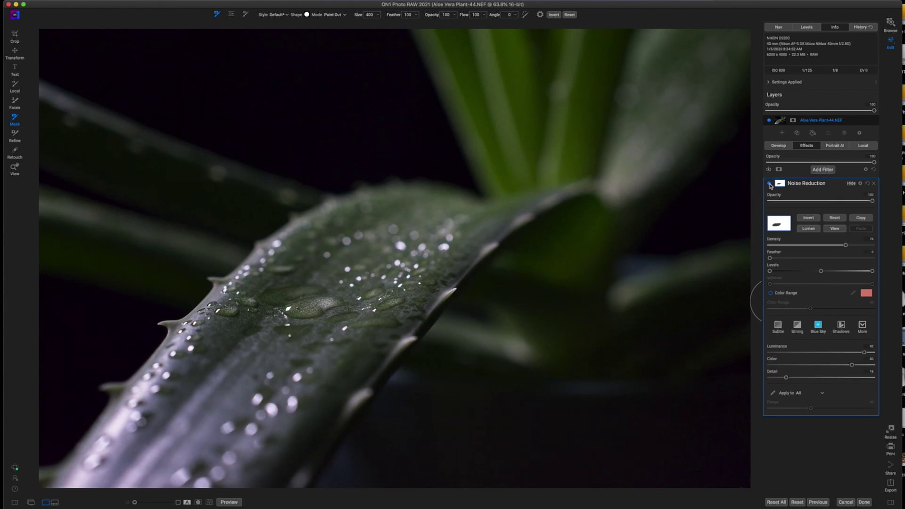
pyautogui.click(837, 185)
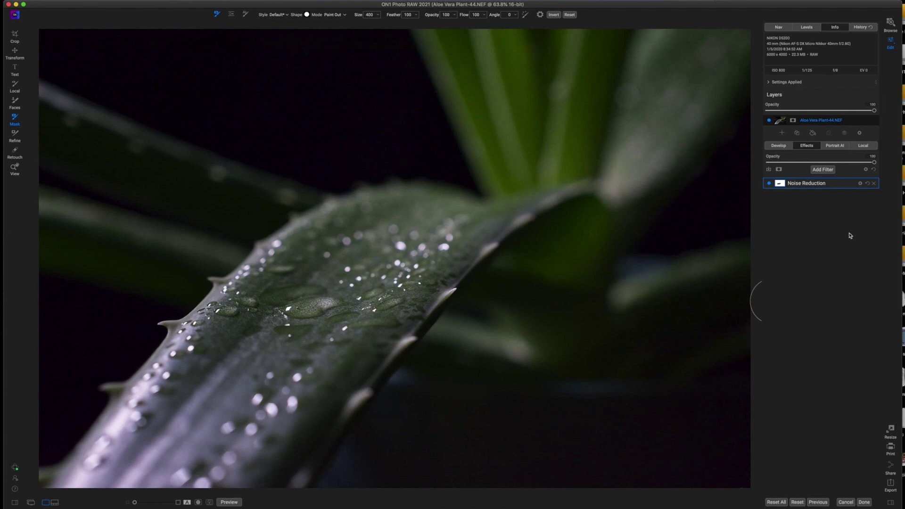
# Add a Blur filter of type Surface with an Amount of 7 and a Threshold of 6
pyautogui.click(829, 171)
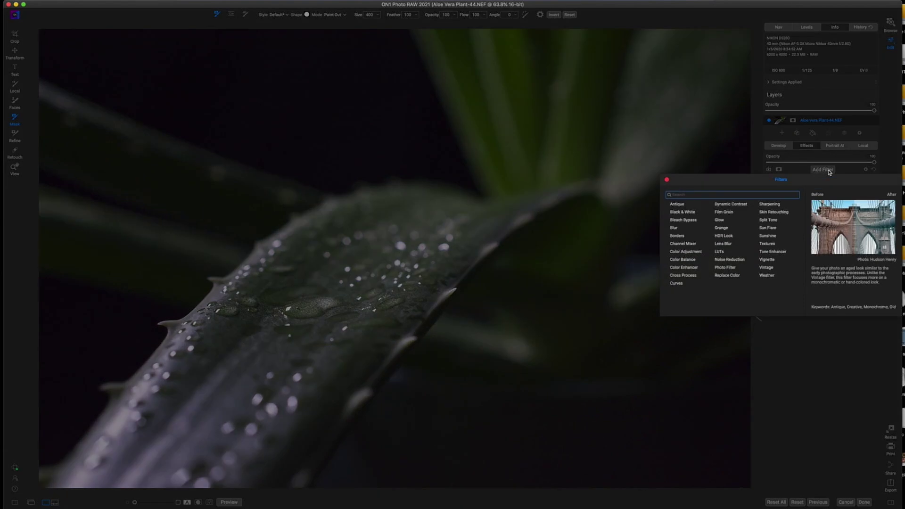
pyautogui.click(674, 228)
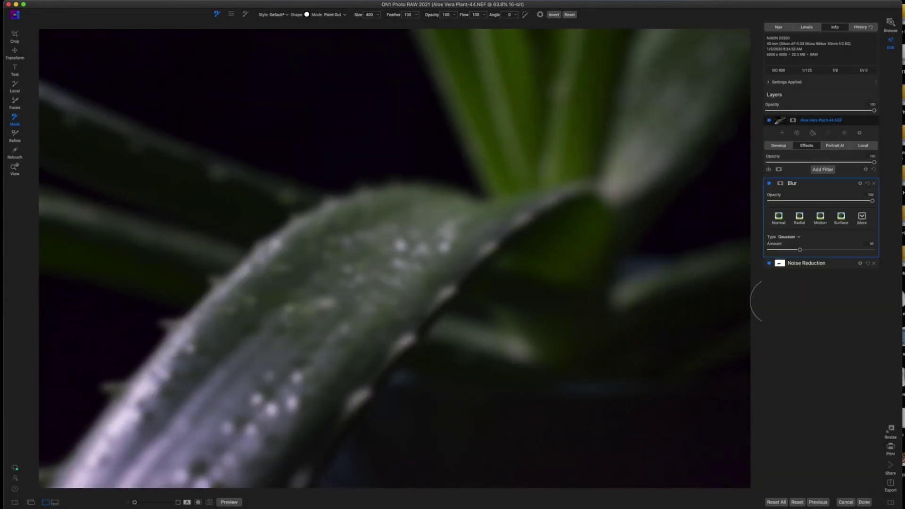
pyautogui.click(794, 238)
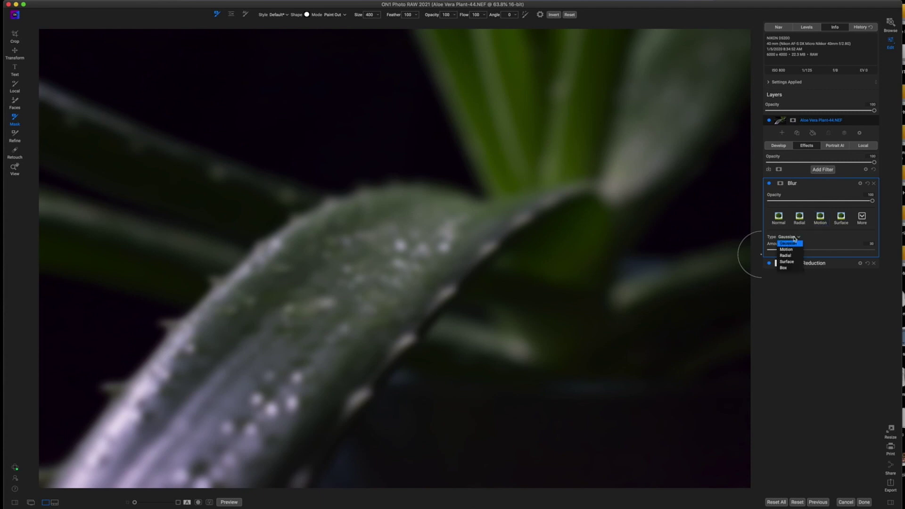
pyautogui.click(791, 262)
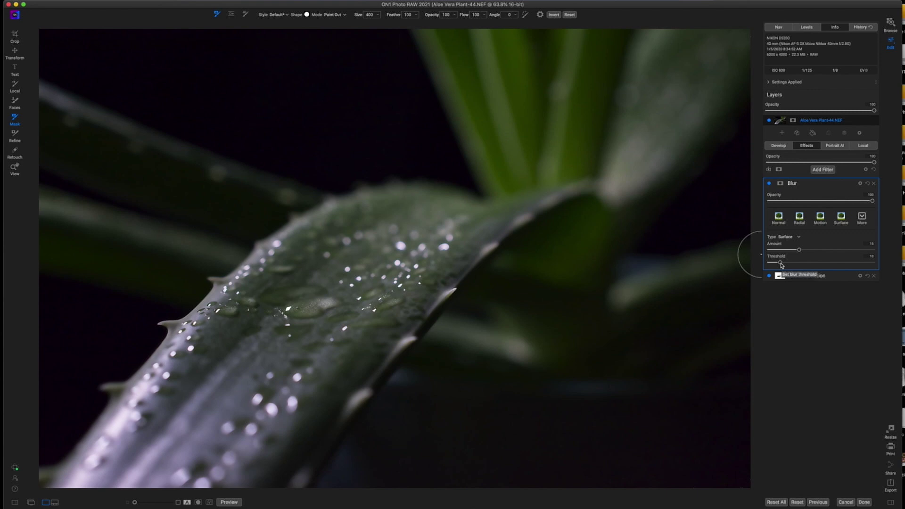
pyautogui.moveTo(799, 250)
pyautogui.mouseDown()
pyautogui.moveTo(836, 252)
pyautogui.moveTo(773, 252)
pyautogui.moveTo(814, 250)
pyautogui.moveTo(782, 253)
pyautogui.mouseUp()
pyautogui.moveTo(781, 264); pyautogui.dragTo(776, 264)
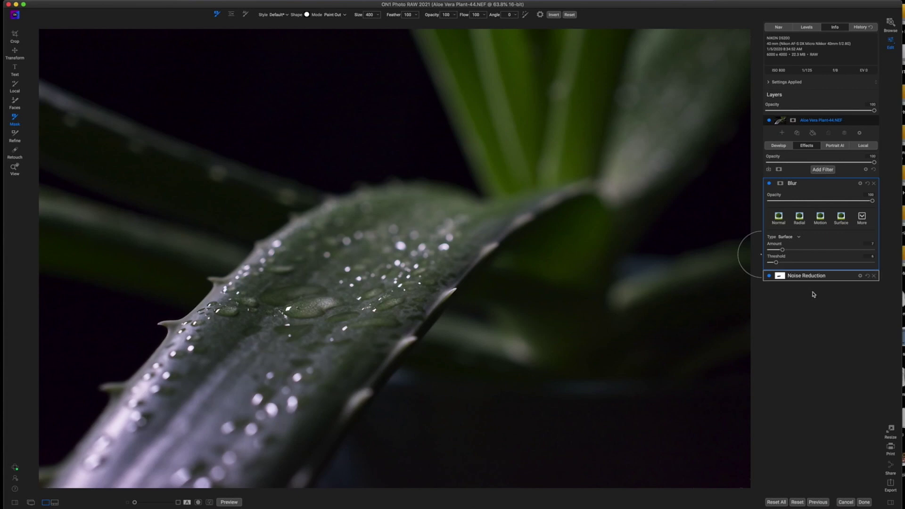
# Copy the Noise Reduction filter's mask onto the Blur filter and compare the photo with Blur off and on
pyautogui.click(780, 279)
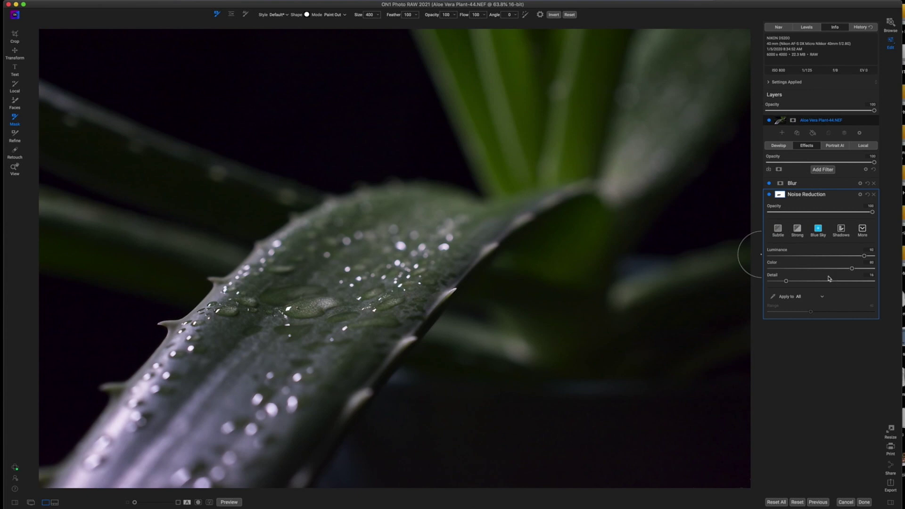
pyautogui.click(780, 194)
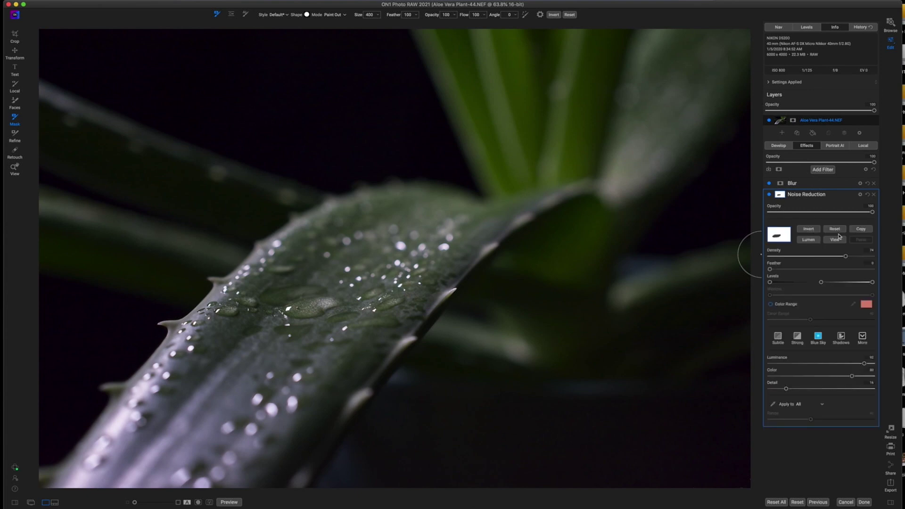
pyautogui.click(859, 230)
pyautogui.click(782, 184)
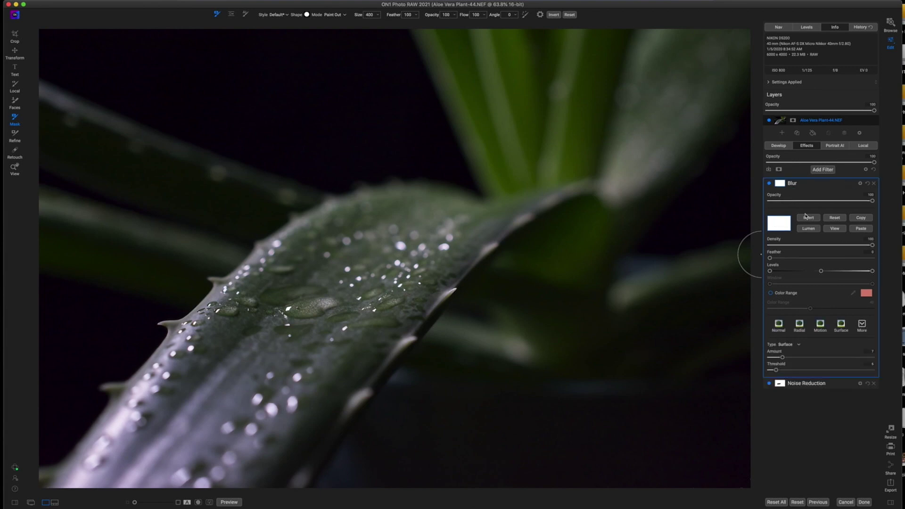
pyautogui.click(862, 229)
pyautogui.click(771, 185)
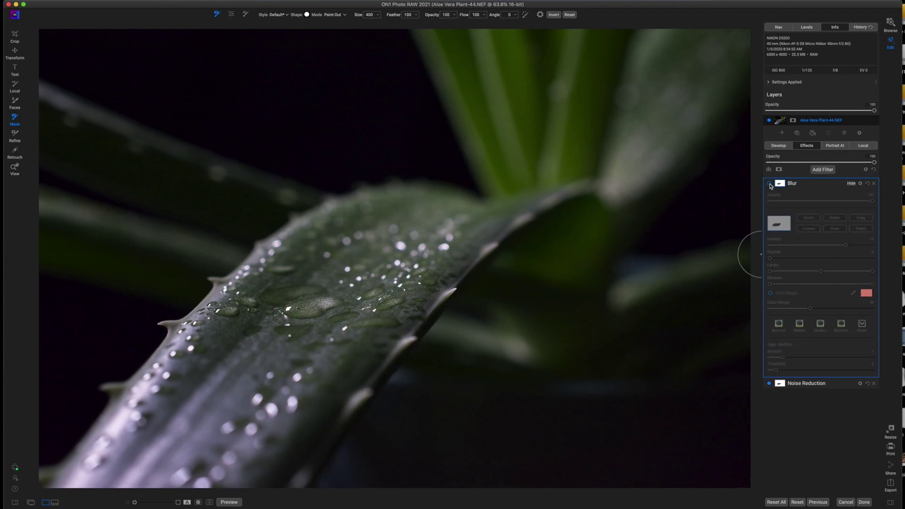
pyautogui.click(770, 185)
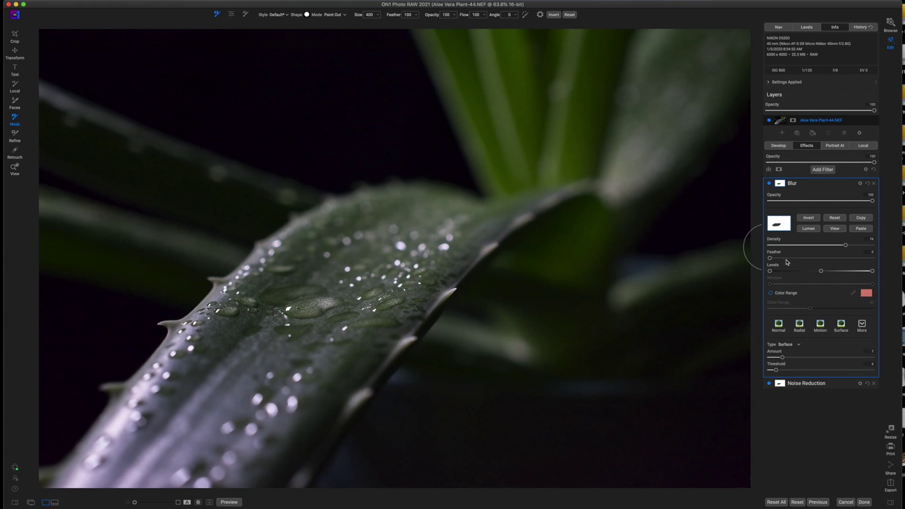
pyautogui.click(814, 184)
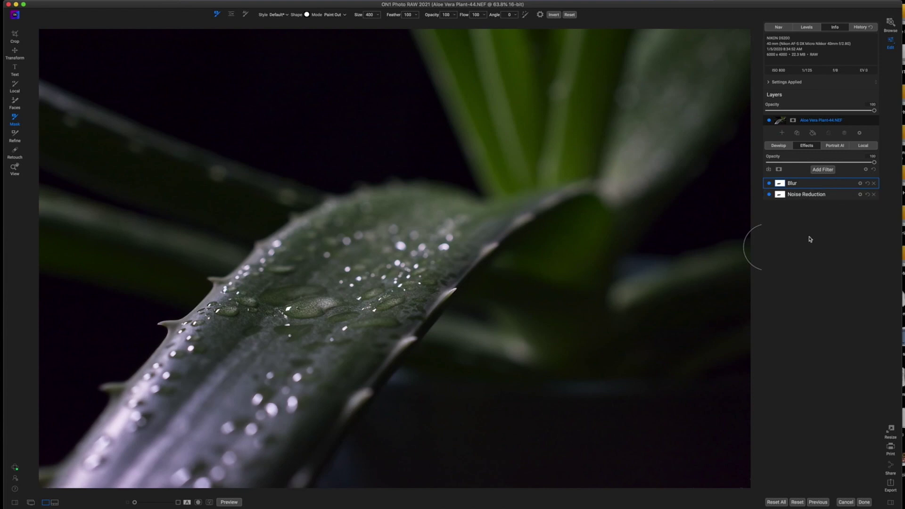
# Add a Color Enhancer filter above the Blur and Noise Reduction filters
pyautogui.click(823, 170)
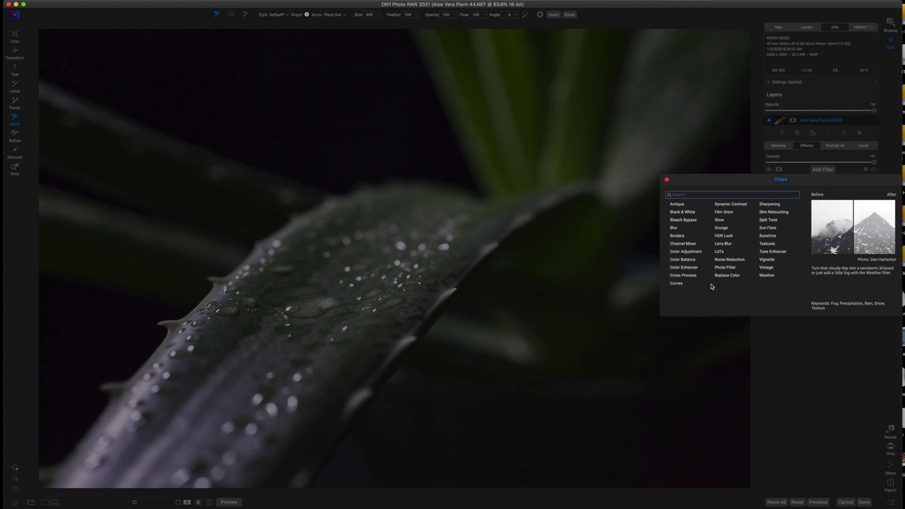
pyautogui.click(685, 268)
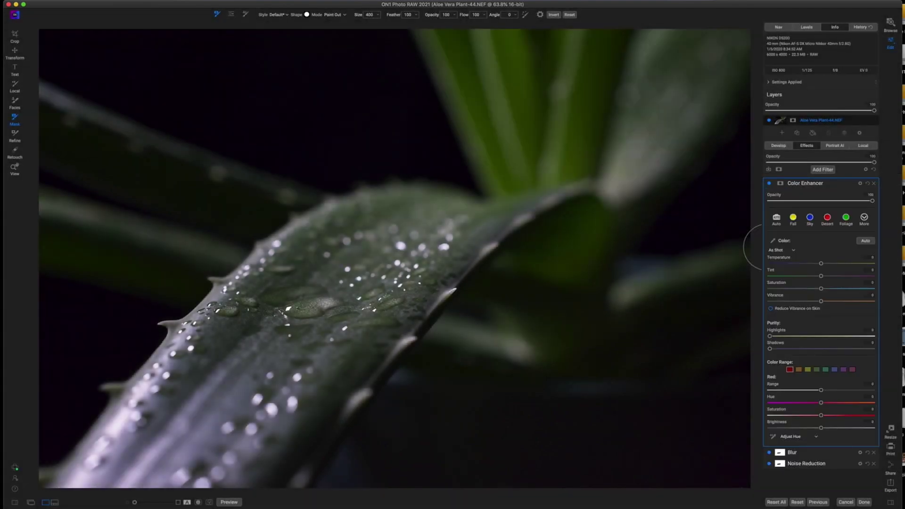
# In the Color Enhancer, raise Vibrance to about 13, choose the green color range, and lower its Saturation
pyautogui.click(817, 370)
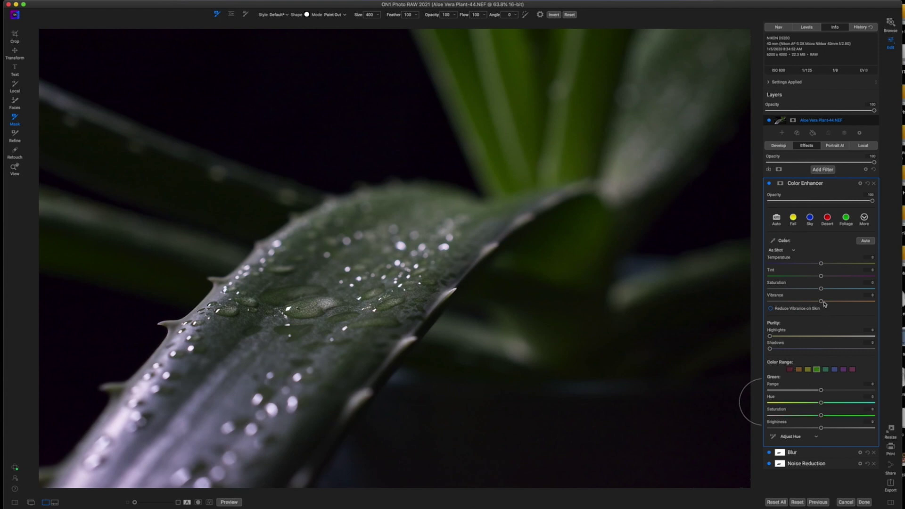
pyautogui.moveTo(823, 304); pyautogui.dragTo(844, 305)
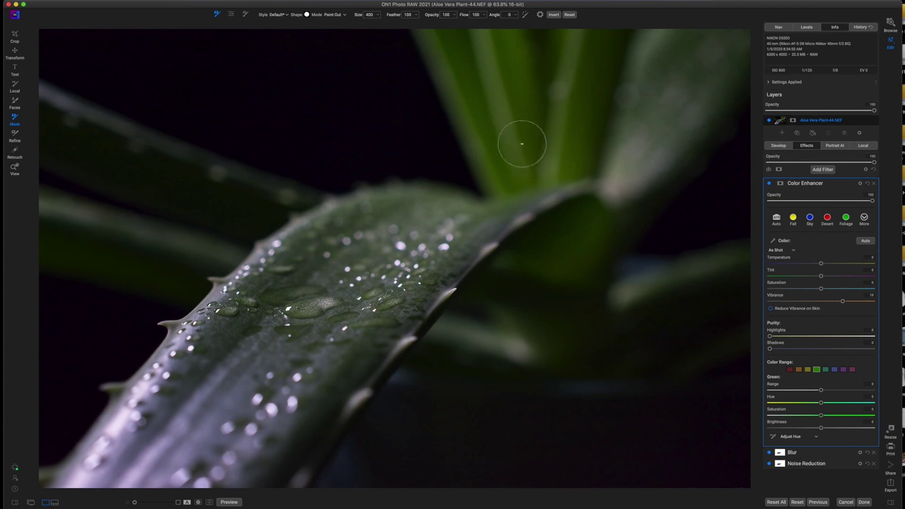
pyautogui.moveTo(843, 304)
pyautogui.mouseDown()
pyautogui.moveTo(826, 307)
pyautogui.moveTo(835, 307)
pyautogui.mouseUp()
pyautogui.moveTo(821, 418); pyautogui.dragTo(783, 418)
# Invert the Color Enhancer's mask and paint the effect in over the blurred background leaves behind the main leaf
pyautogui.click(781, 184)
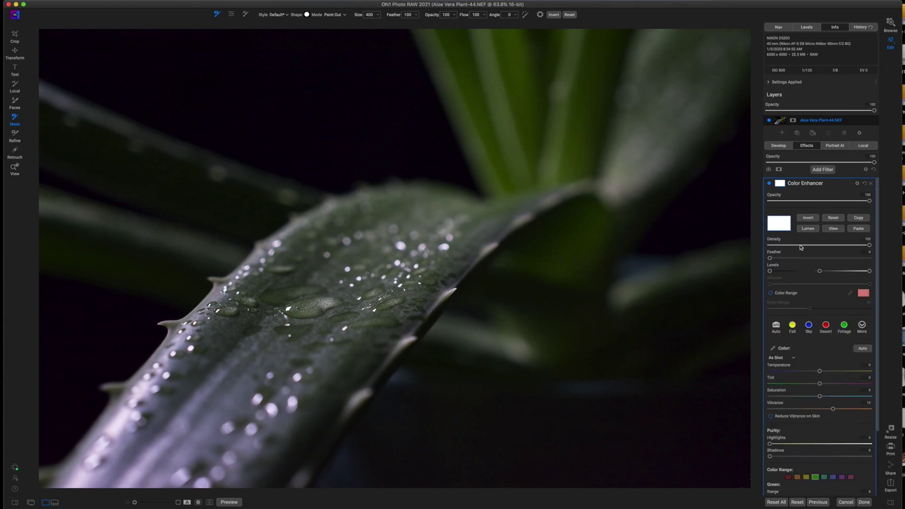
pyautogui.click(808, 218)
pyautogui.moveTo(597, 156)
pyautogui.mouseDown()
pyautogui.moveTo(592, 261)
pyautogui.moveTo(587, 221)
pyautogui.moveTo(542, 239)
pyautogui.moveTo(542, 267)
pyautogui.moveTo(592, 218)
pyautogui.moveTo(566, 319)
pyautogui.moveTo(554, 329)
pyautogui.moveTo(525, 297)
pyautogui.moveTo(576, 330)
pyautogui.moveTo(595, 325)
pyautogui.moveTo(587, 243)
pyautogui.moveTo(576, 295)
pyautogui.moveTo(629, 373)
pyautogui.mouseUp()
# Add a second Color Enhancer filter with Saturation at about 42 and Vibrance at about 38
pyautogui.click(822, 169)
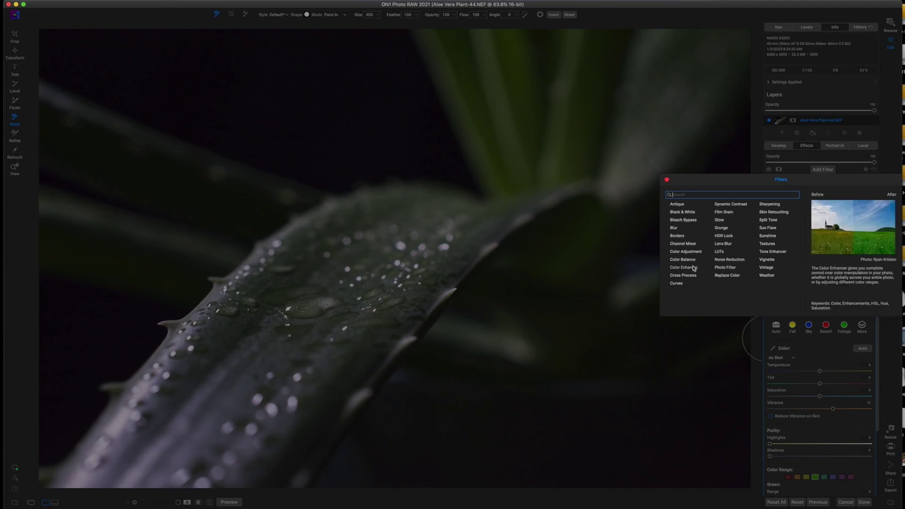
pyautogui.click(686, 268)
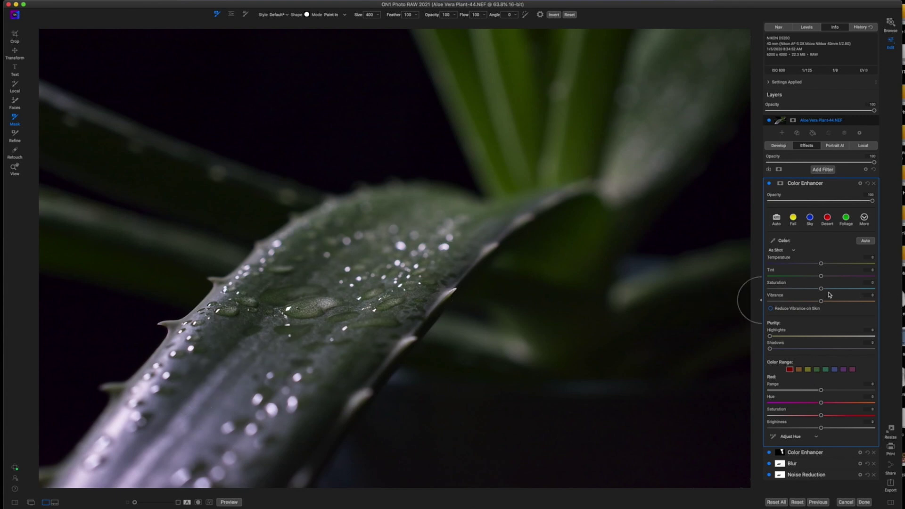
pyautogui.moveTo(822, 290); pyautogui.dragTo(852, 292)
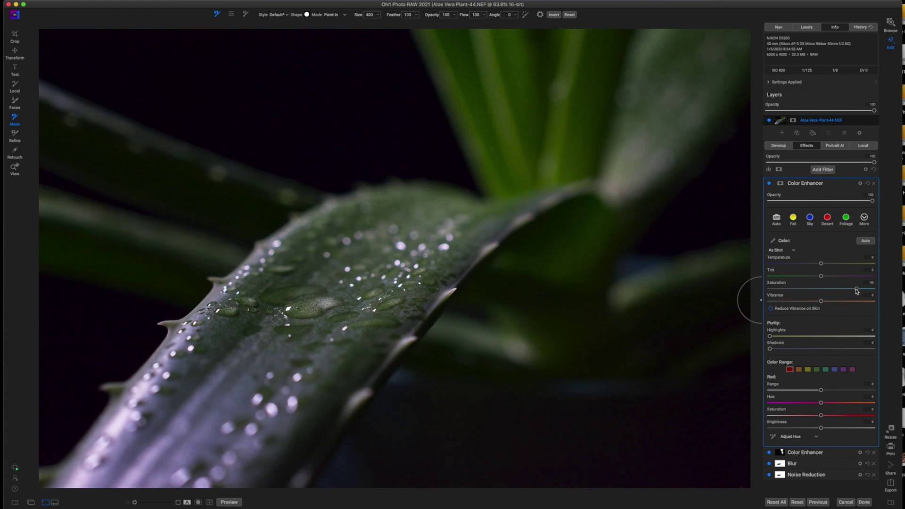
pyautogui.moveTo(822, 303); pyautogui.dragTo(854, 303)
# Invert the new Color Enhancer's mask and set the masking brush to Opacity 52 and Flow 62
pyautogui.click(781, 185)
pyautogui.click(808, 218)
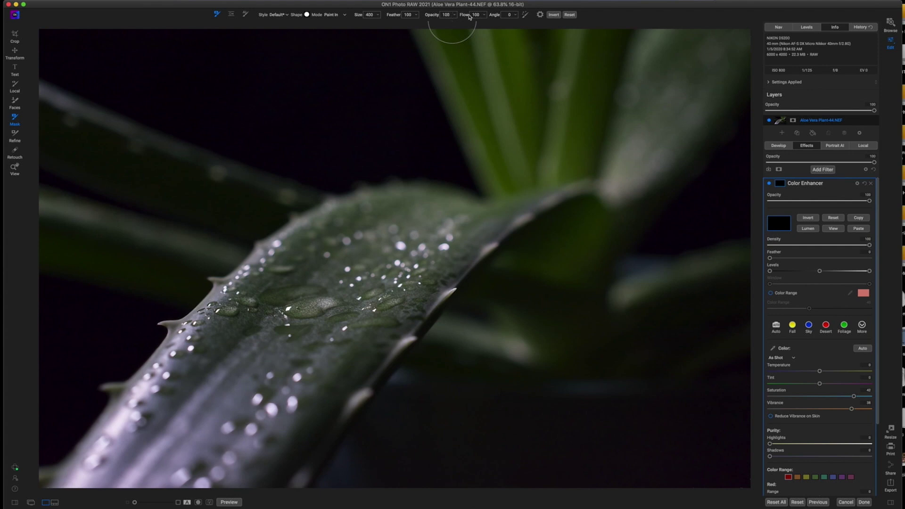
pyautogui.click(484, 15)
pyautogui.moveTo(485, 22); pyautogui.dragTo(466, 24)
pyautogui.click(455, 14)
pyautogui.moveTo(452, 23); pyautogui.dragTo(435, 25)
# Paint the color boost in along the foreground leaf with a size 800 brush, and reset the brush size to 400
pyautogui.press(']')
pyautogui.press(']')
pyautogui.press(']')
pyautogui.press(']')
pyautogui.moveTo(175, 463)
pyautogui.mouseDown()
pyautogui.moveTo(305, 371)
pyautogui.moveTo(404, 284)
pyautogui.moveTo(417, 199)
pyautogui.mouseUp()
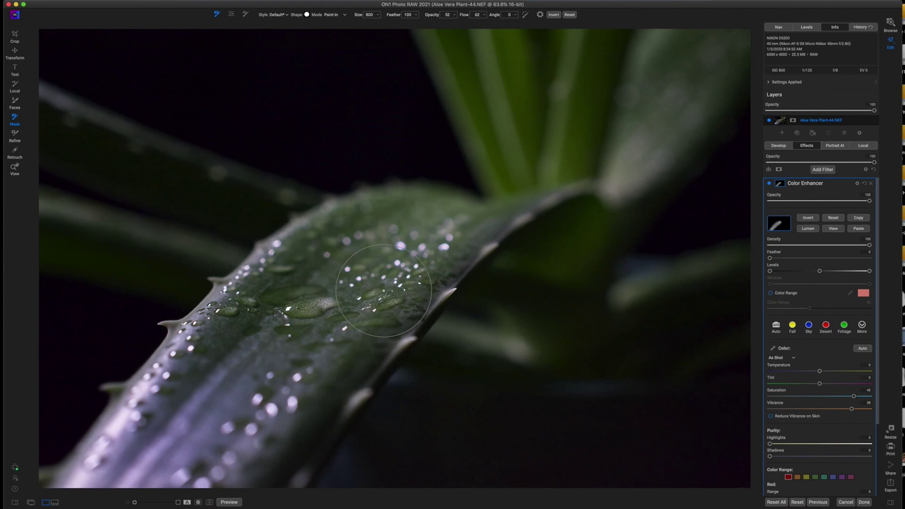
pyautogui.press('[')
pyautogui.press('[')
pyautogui.press('[')
pyautogui.press('[')
# Add a Dynamic Contrast filter, invert its mask, and paint the effect in over the droplets on the foreground leaf
pyautogui.click(821, 170)
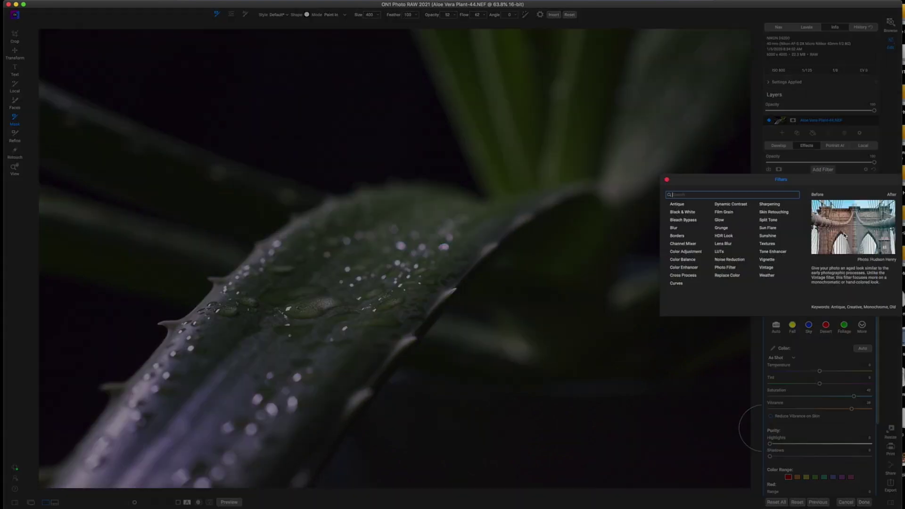
pyautogui.click(731, 205)
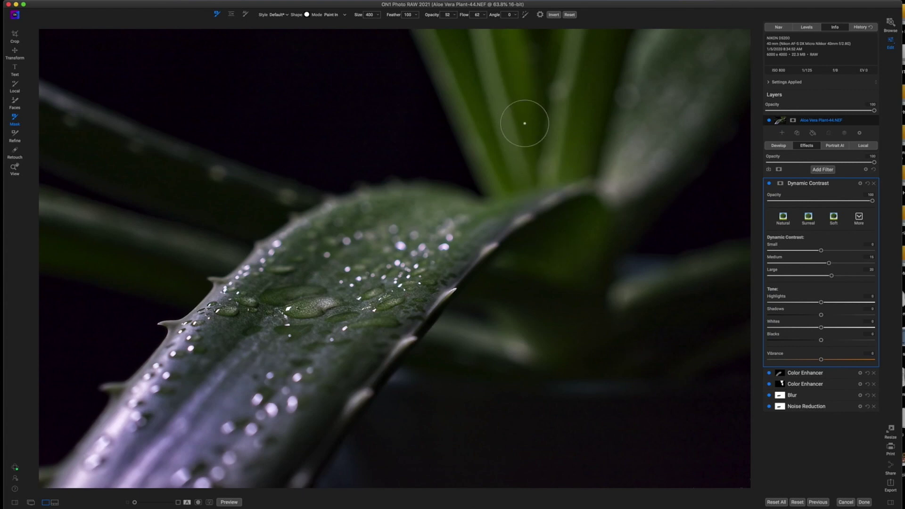
pyautogui.click(783, 186)
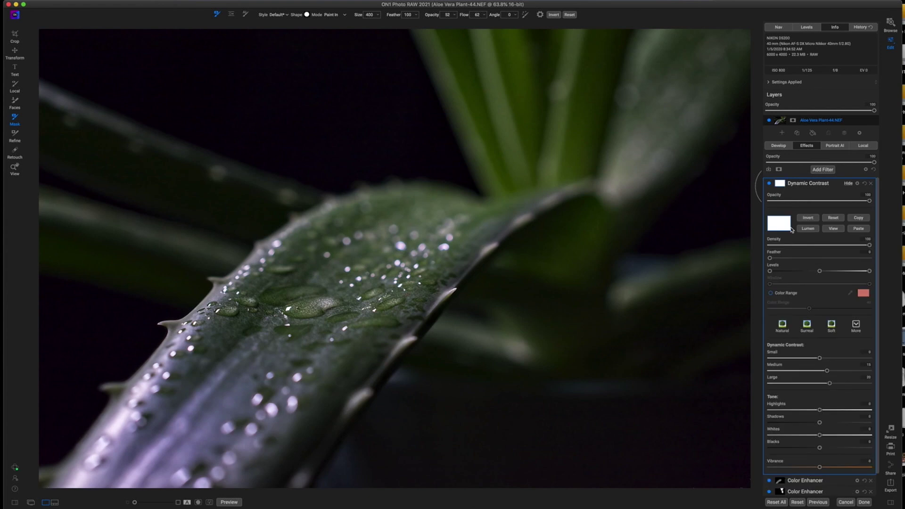
pyautogui.click(807, 219)
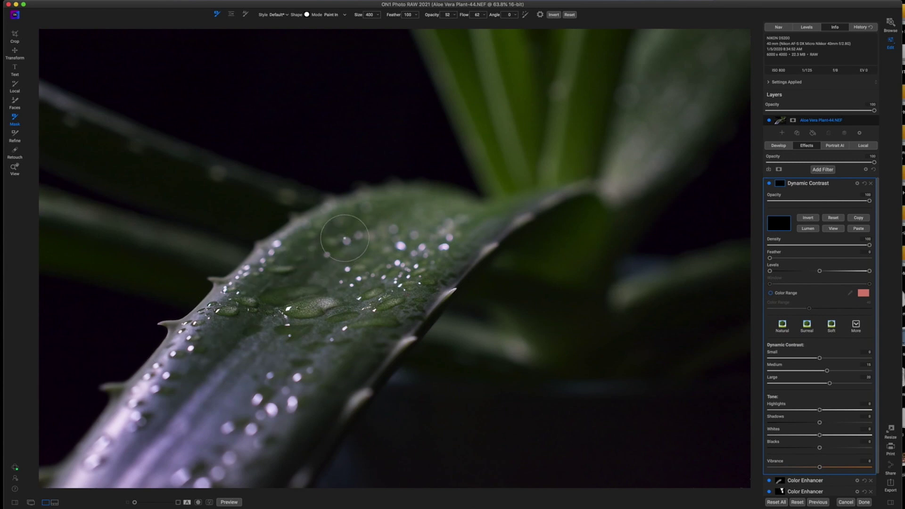
pyautogui.moveTo(343, 234)
pyautogui.mouseDown()
pyautogui.moveTo(257, 290)
pyautogui.moveTo(222, 335)
pyautogui.moveTo(261, 327)
pyautogui.mouseUp()
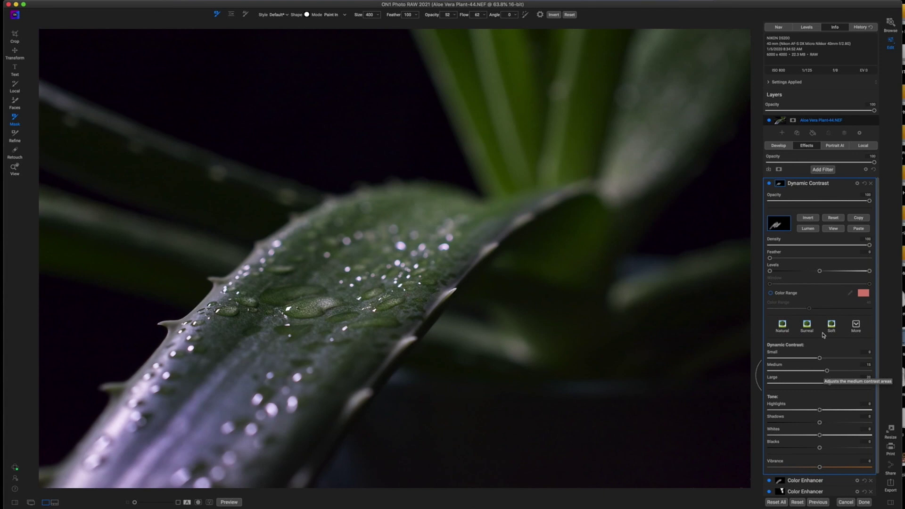
pyautogui.click(781, 185)
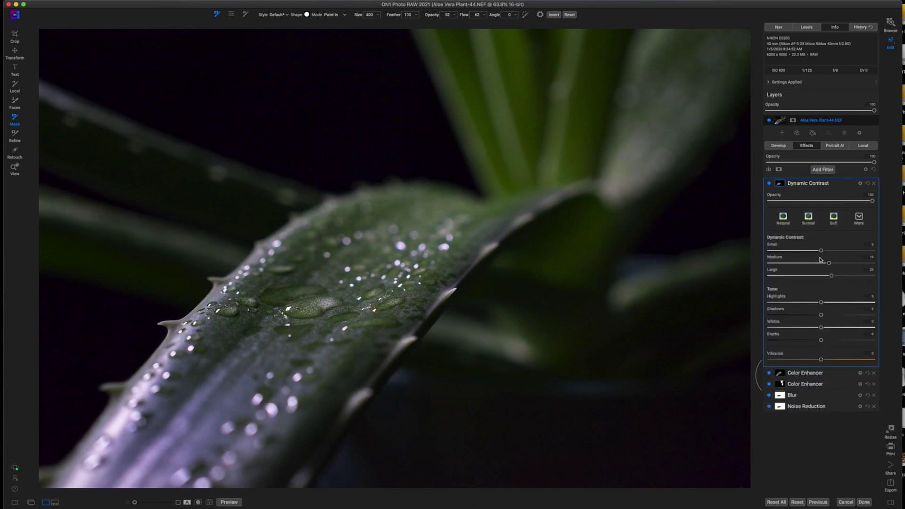
# Set Dynamic Contrast to Small 11, Medium 32 and Highlights 44, with Large raised slightly and Blacks lowered
pyautogui.moveTo(823, 253); pyautogui.dragTo(849, 266)
pyautogui.moveTo(832, 276); pyautogui.dragTo(837, 276)
pyautogui.moveTo(824, 306); pyautogui.dragTo(843, 307)
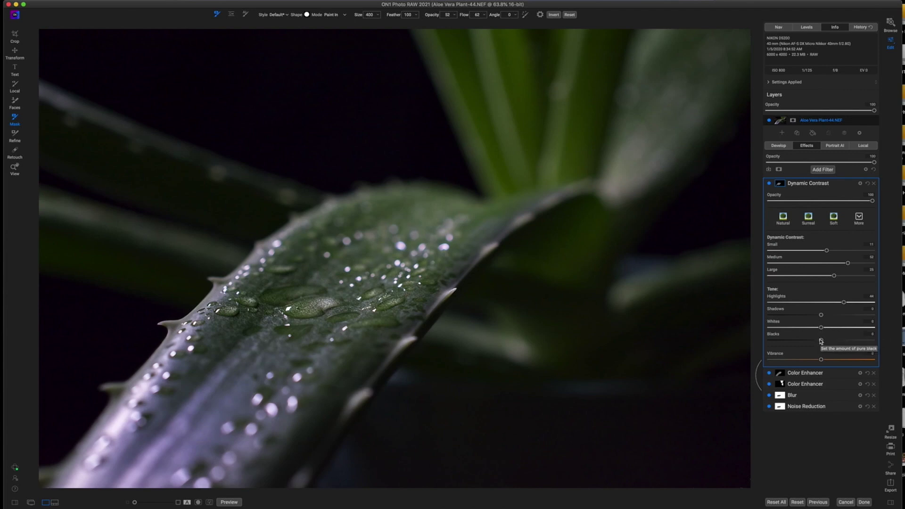
pyautogui.moveTo(821, 341); pyautogui.dragTo(810, 344)
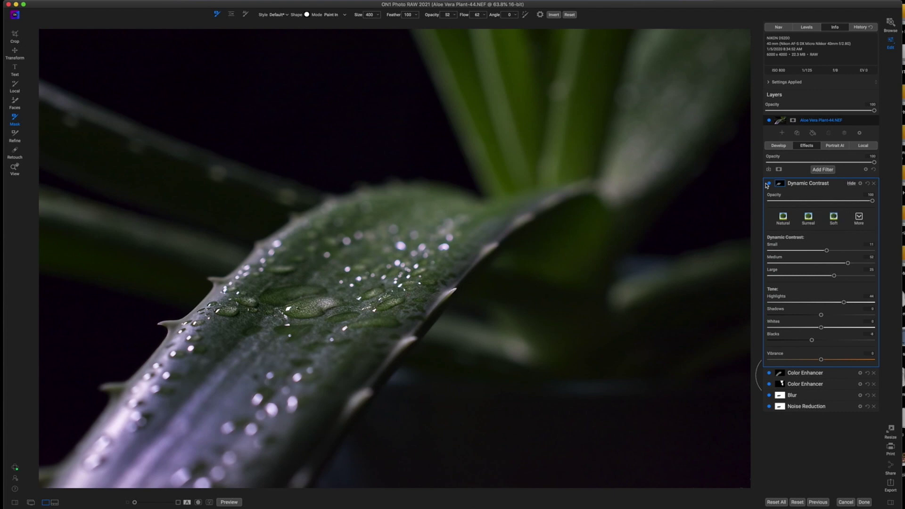
# Raise the black point and lower the midpoint of the Dynamic Contrast mask's Levels, and collapse the filter
pyautogui.click(781, 185)
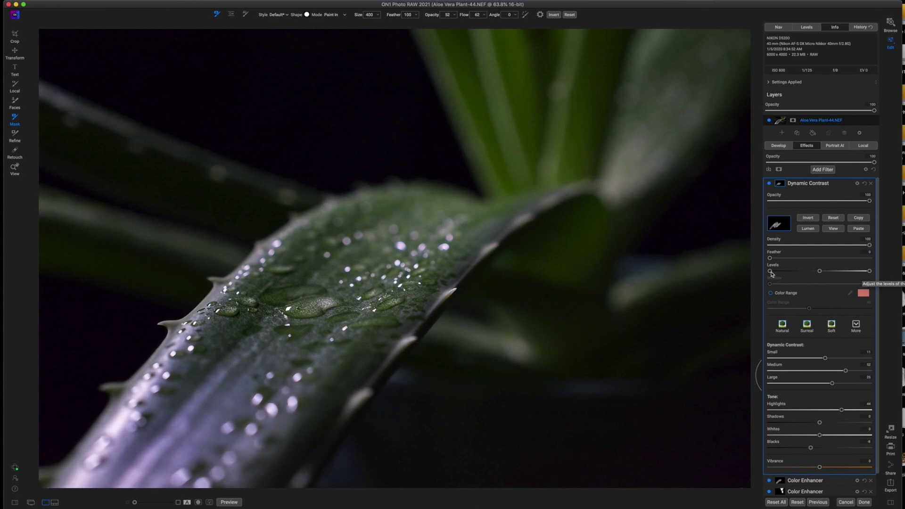
pyautogui.moveTo(771, 272); pyautogui.dragTo(792, 275)
pyautogui.moveTo(818, 273); pyautogui.dragTo(814, 275)
pyautogui.click(781, 184)
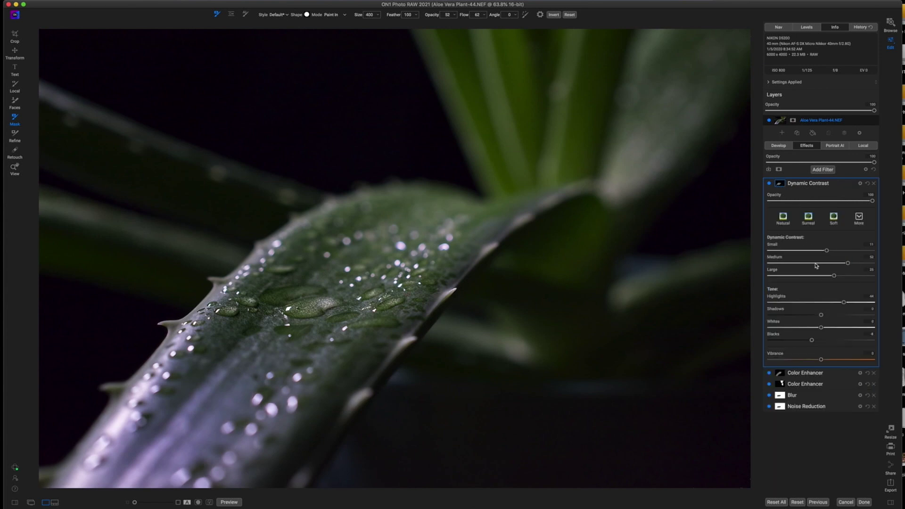
pyautogui.click(806, 185)
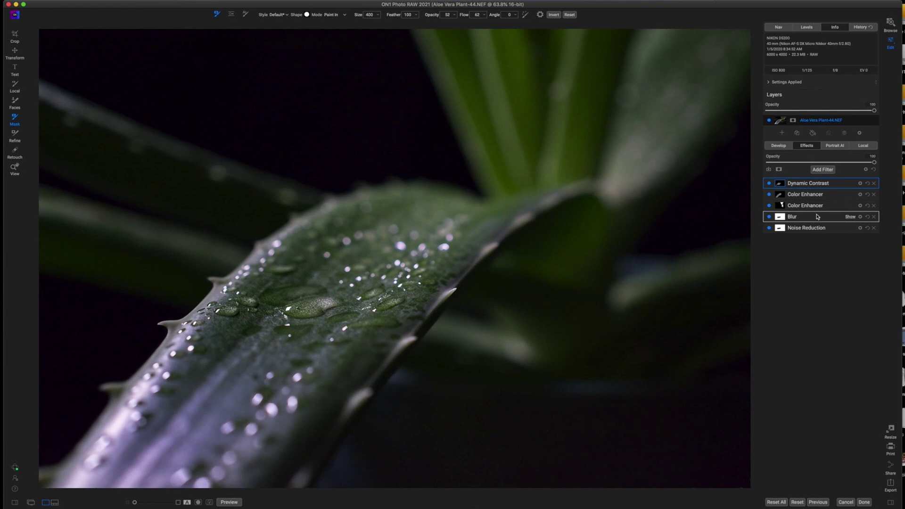
pyautogui.click(823, 170)
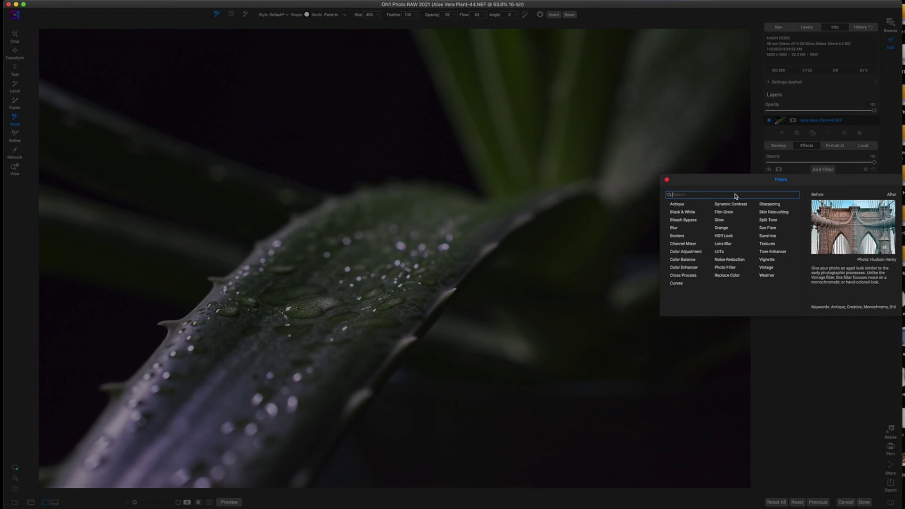
pyautogui.write('textu')
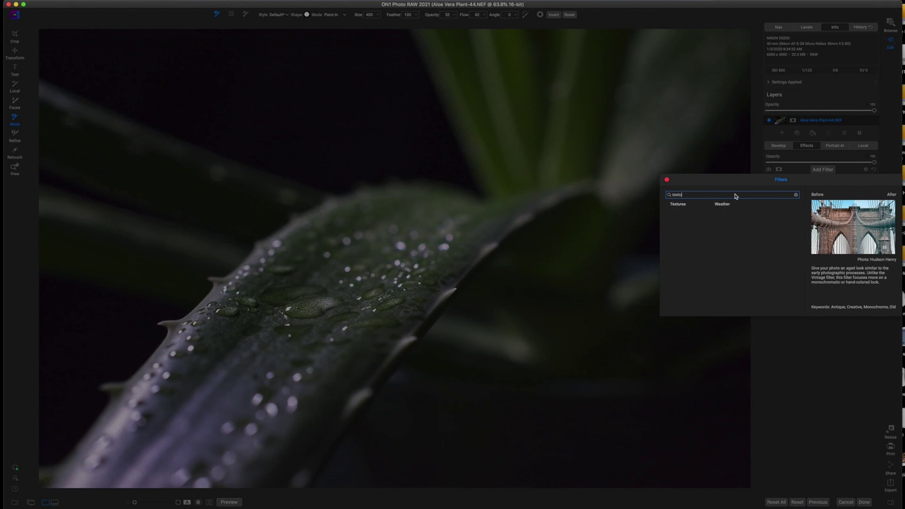
pyautogui.click(678, 205)
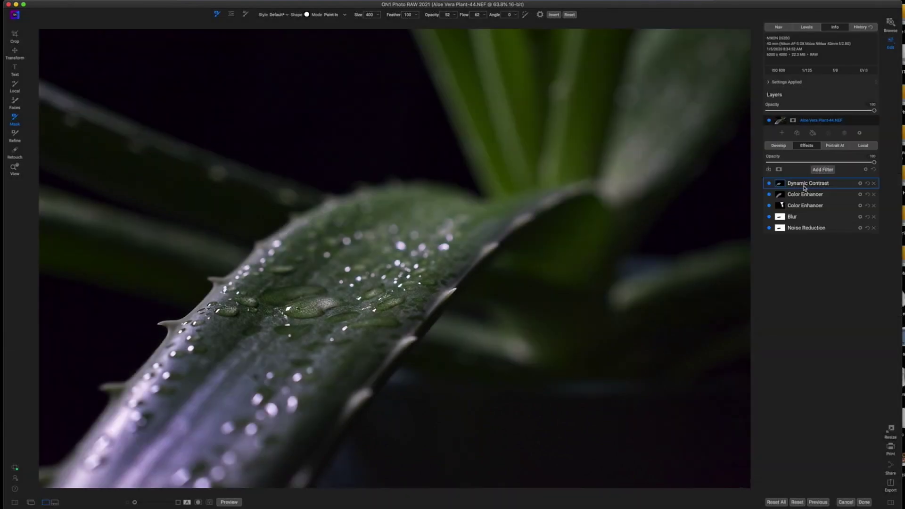
# Add a Curves filter and lift the midtones slightly with a point at In 149, Out 160
pyautogui.click(823, 170)
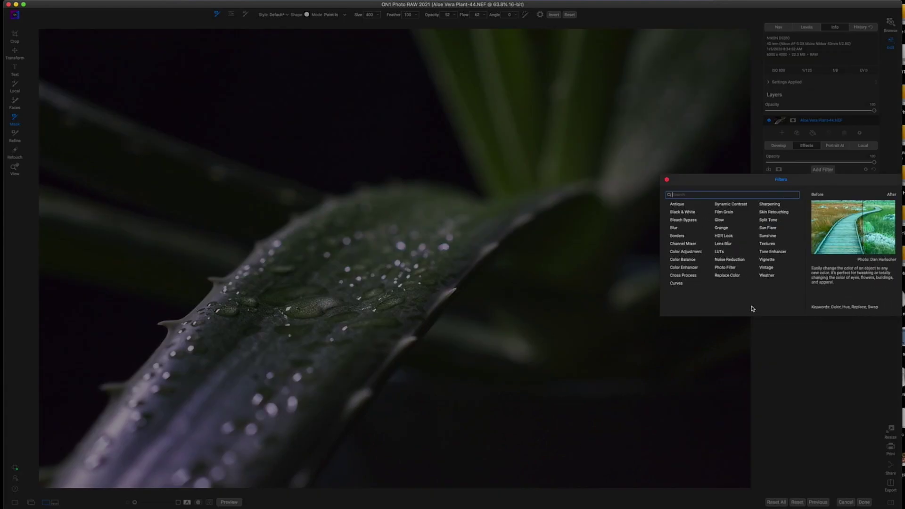
pyautogui.click(677, 284)
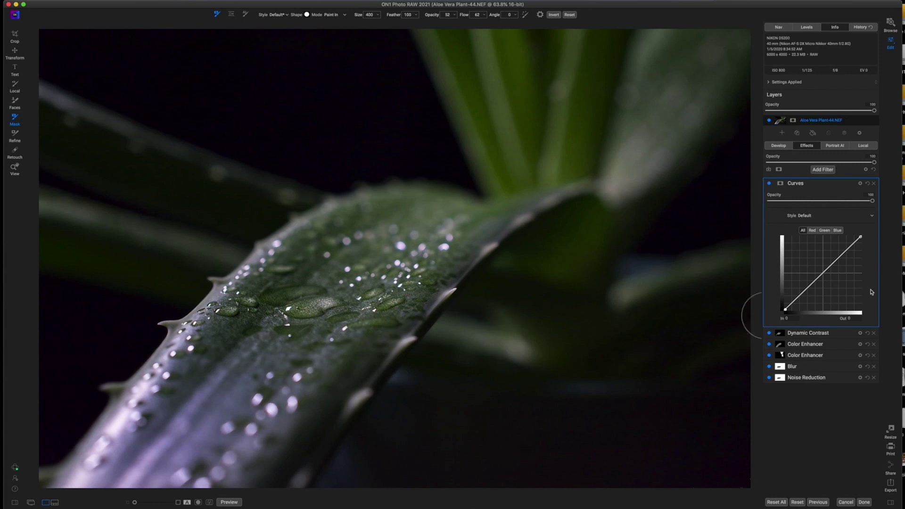
pyautogui.moveTo(823, 274)
pyautogui.mouseDown()
pyautogui.moveTo(811, 269)
pyautogui.moveTo(825, 279)
pyautogui.mouseUp()
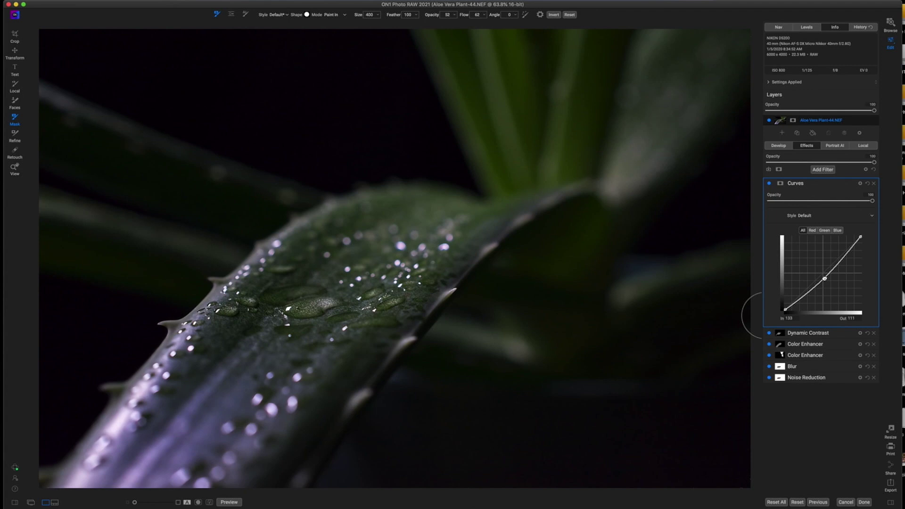
pyautogui.moveTo(825, 279); pyautogui.dragTo(830, 263)
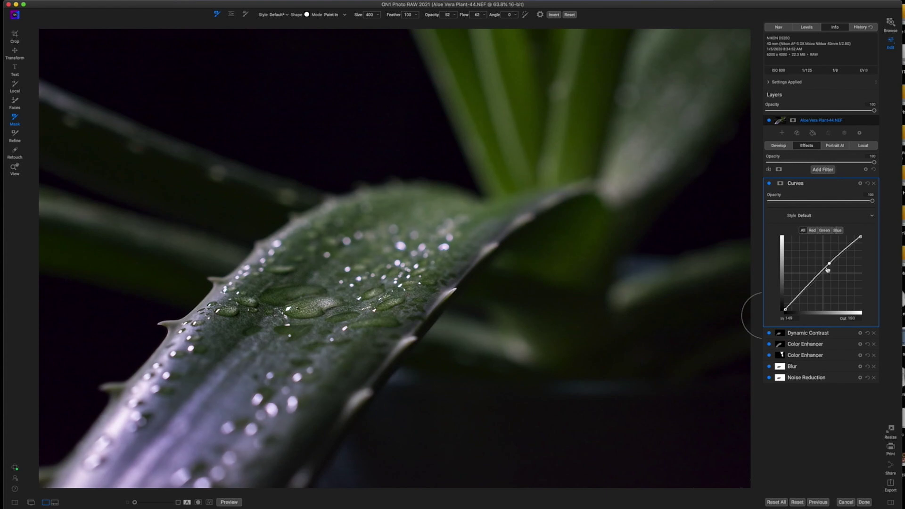
# Invert the Curves filter's mask and paint the brightening in across the droplet area of the foreground leaf
pyautogui.click(782, 183)
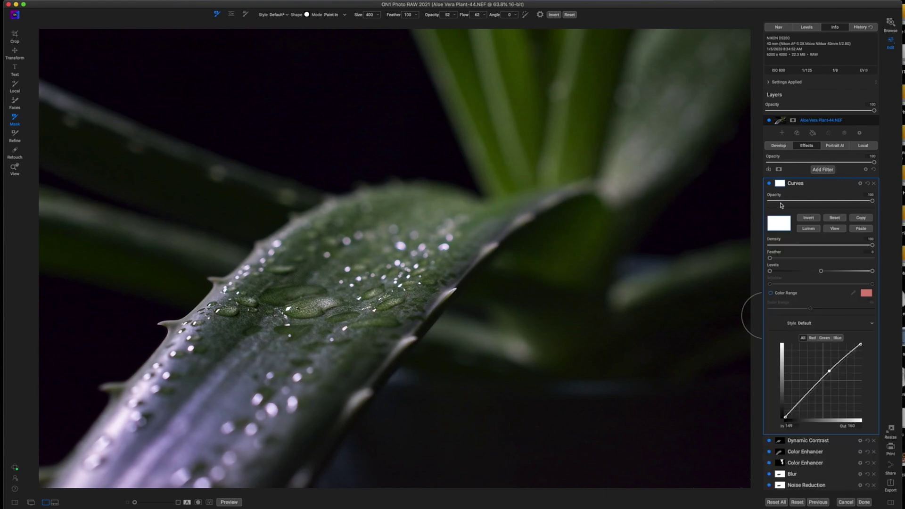
pyautogui.click(808, 218)
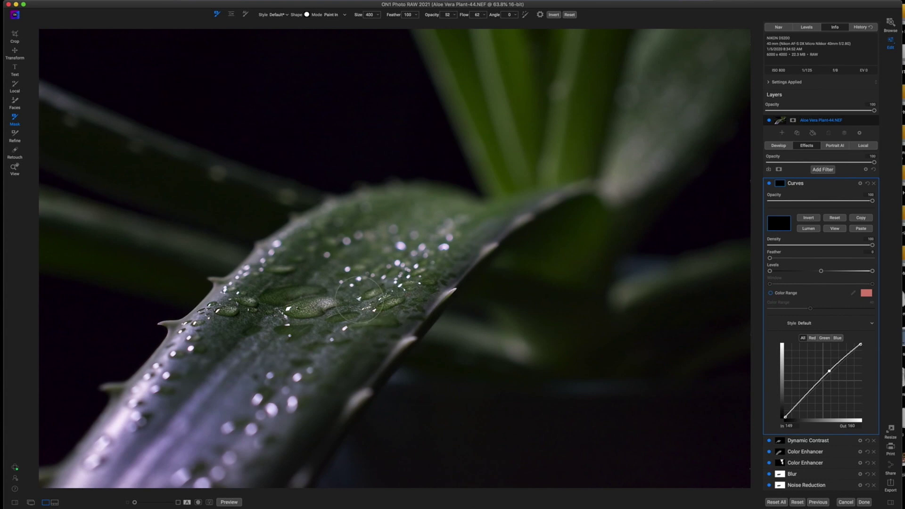
pyautogui.moveTo(216, 302); pyautogui.dragTo(446, 316)
pyautogui.click(781, 184)
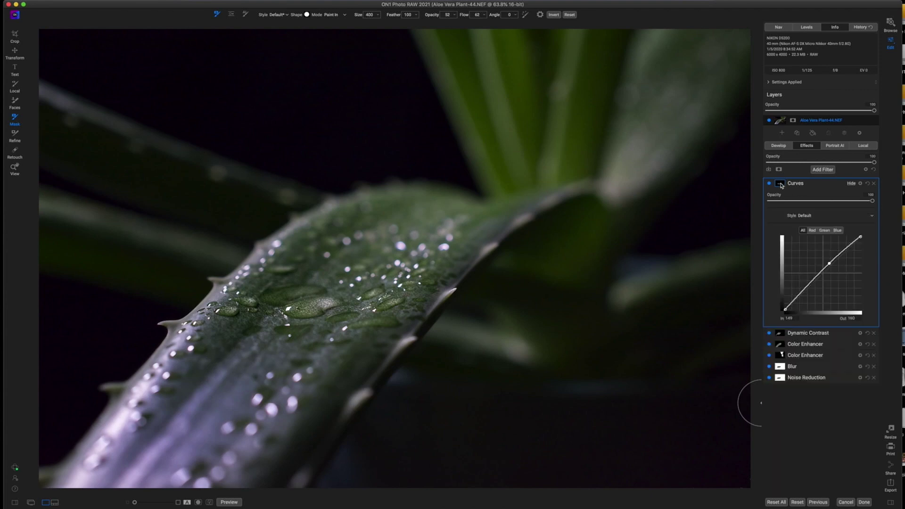
# Mask the local darkening adjustment with a Strong Vignette centered on the large droplet, and invert that mask
pyautogui.click(864, 146)
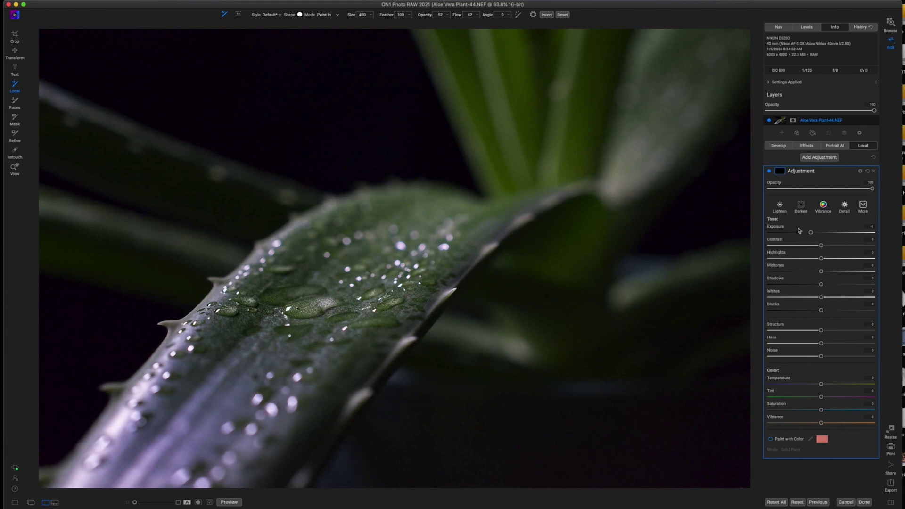
pyautogui.click(780, 172)
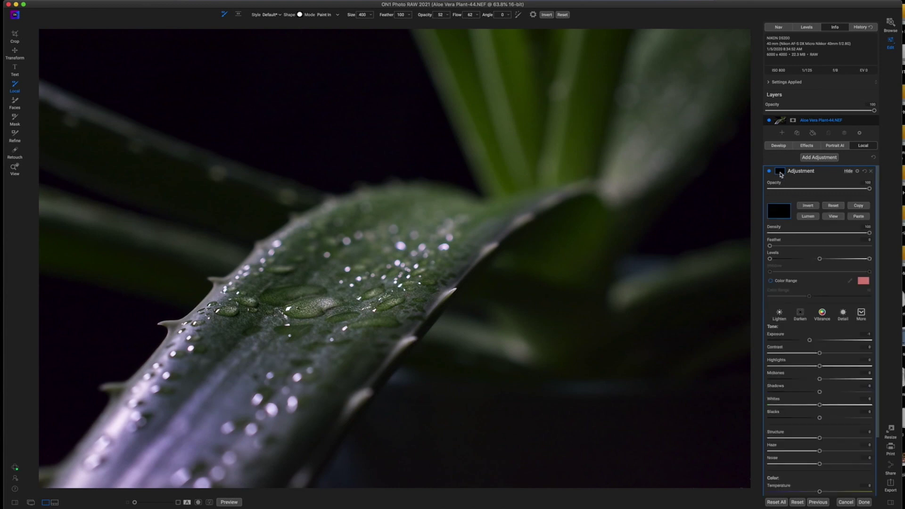
pyautogui.click(13, 119)
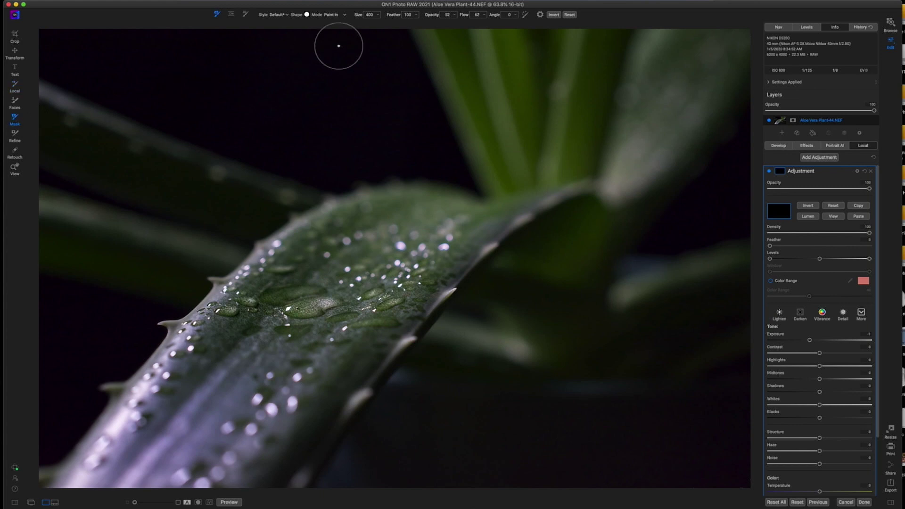
pyautogui.click(233, 15)
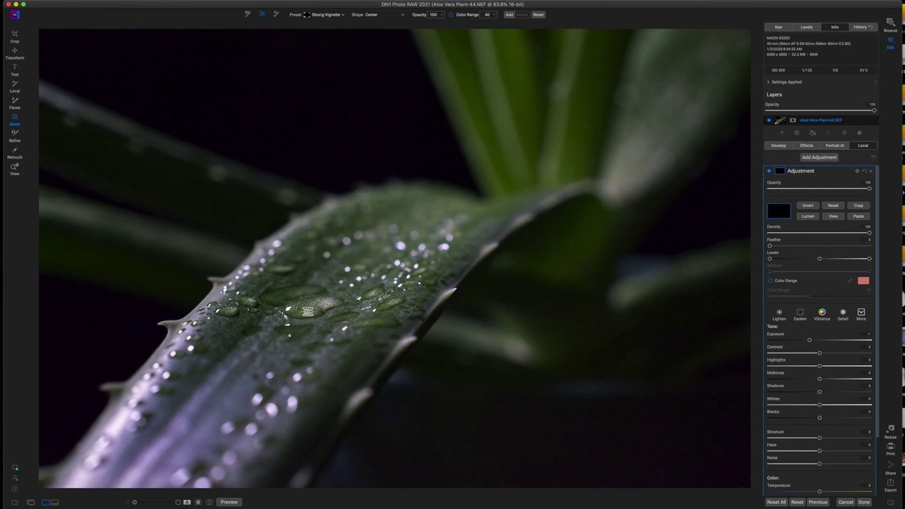
pyautogui.click(308, 311)
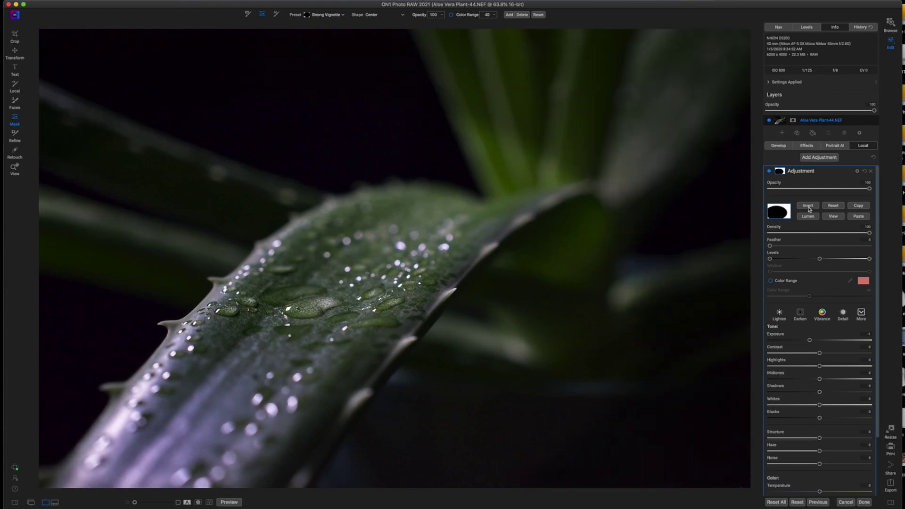
pyautogui.click(808, 206)
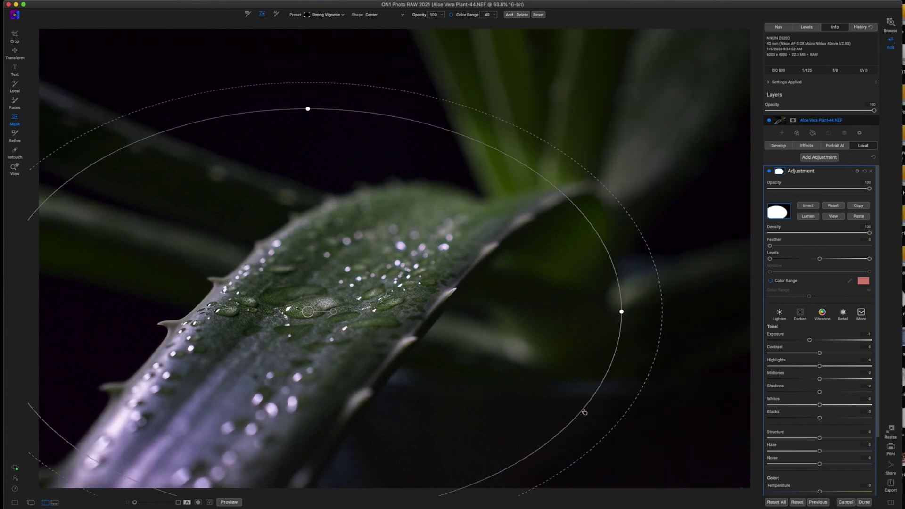
# Shrink the local adjustment's vignette mask to a small, wide ellipse around the large droplets on the foreground leaf
pyautogui.moveTo(309, 109); pyautogui.dragTo(323, 288)
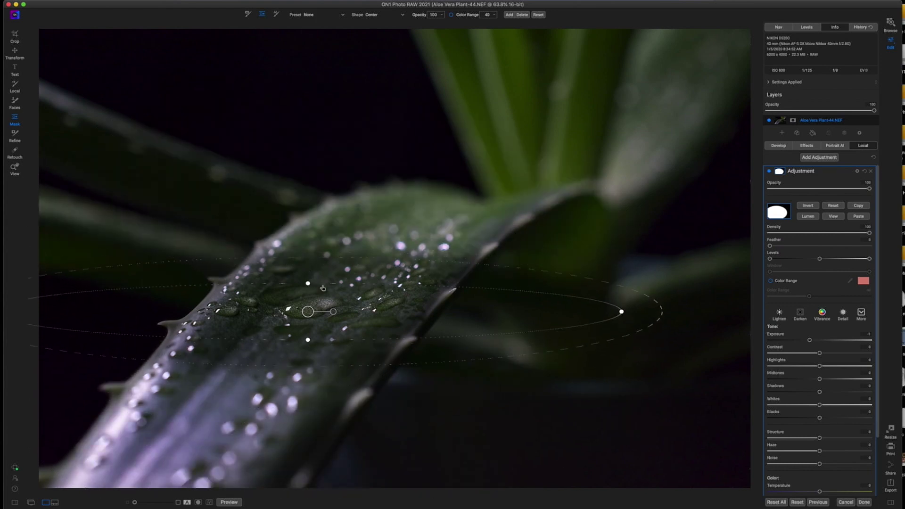
pyautogui.moveTo(621, 312); pyautogui.dragTo(566, 311)
pyautogui.moveTo(504, 310); pyautogui.dragTo(375, 311)
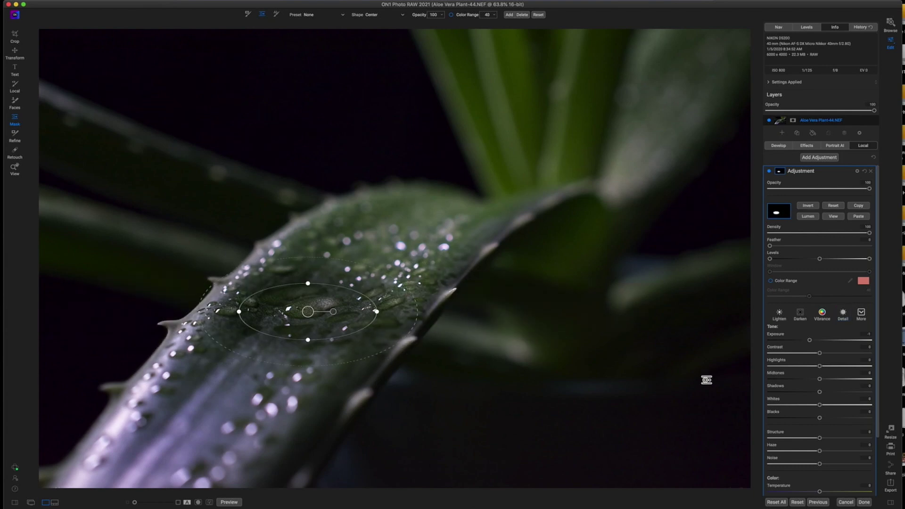
# Darken the area outside the ellipse by inverting the mask and setting Exposure to -0.7, with a wider feathered edge
pyautogui.moveTo(809, 341); pyautogui.dragTo(824, 343)
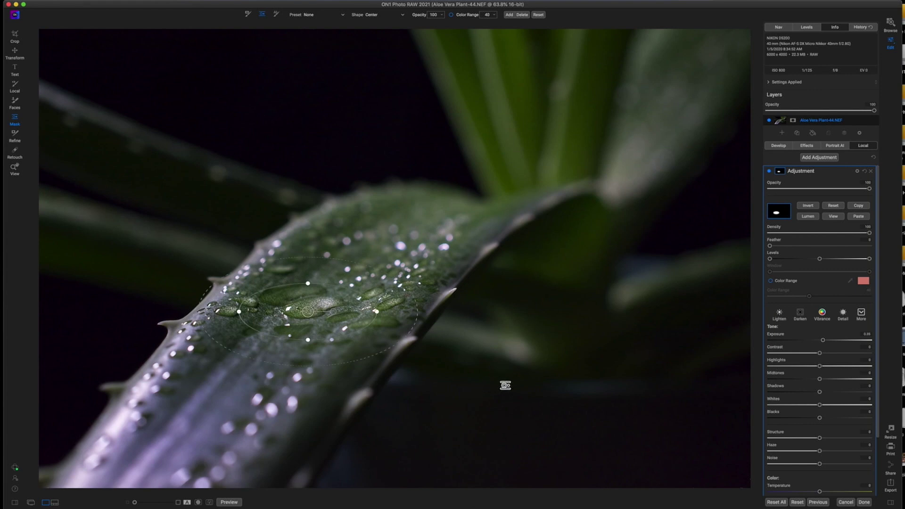
pyautogui.click(808, 208)
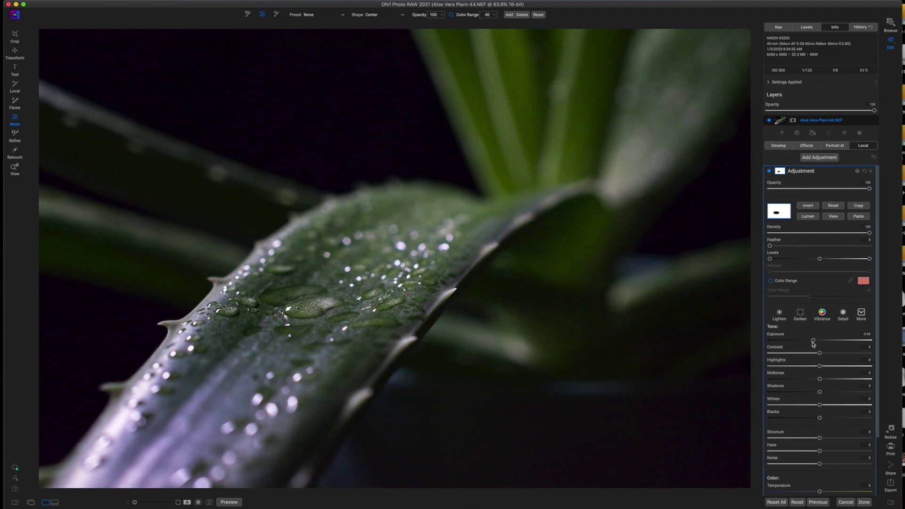
pyautogui.moveTo(813, 342); pyautogui.dragTo(812, 343)
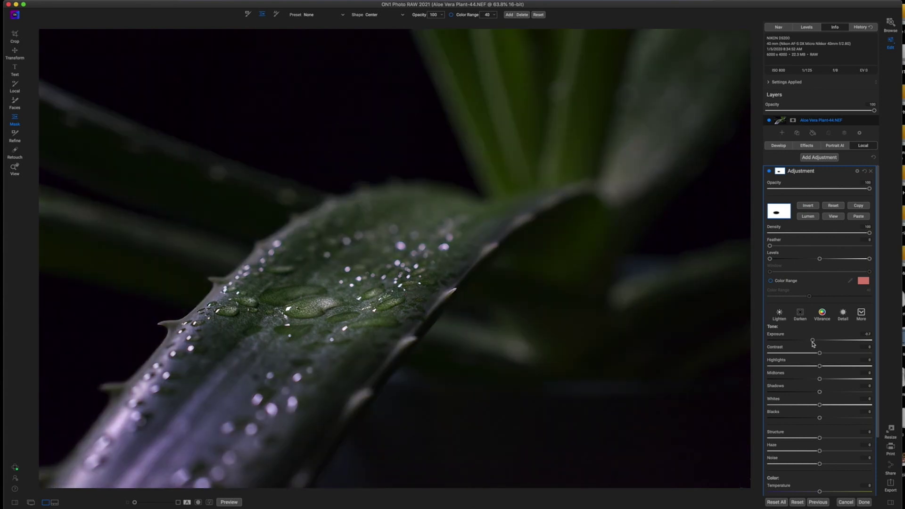
pyautogui.moveTo(392, 311)
pyautogui.moveTo(417, 316); pyautogui.dragTo(493, 320)
# Brighten the whole photo slightly by setting the Develop Tone & Color Exposure to 0.2
pyautogui.click(777, 146)
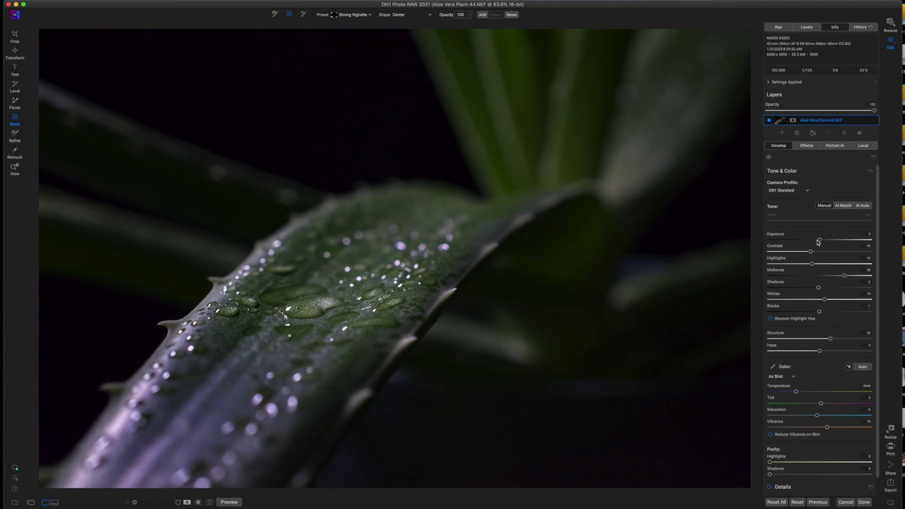
pyautogui.moveTo(820, 242); pyautogui.dragTo(826, 242)
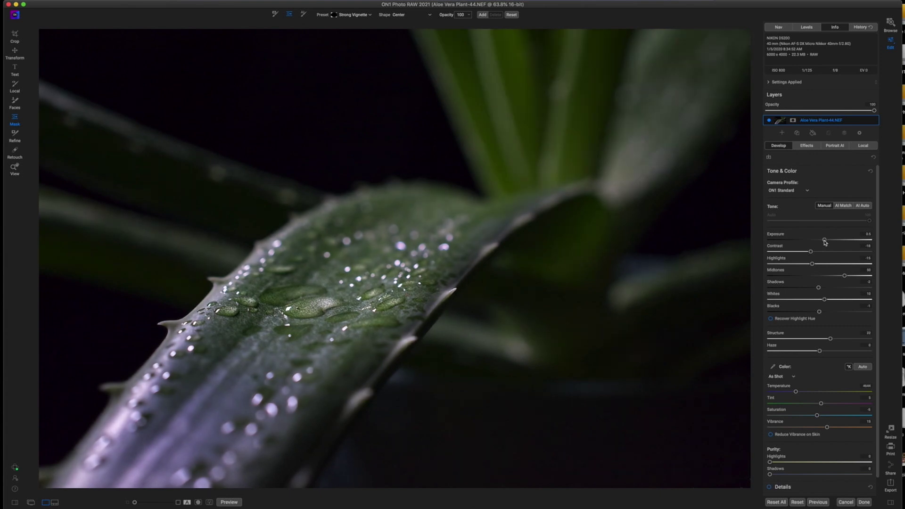
pyautogui.moveTo(824, 243); pyautogui.dragTo(822, 243)
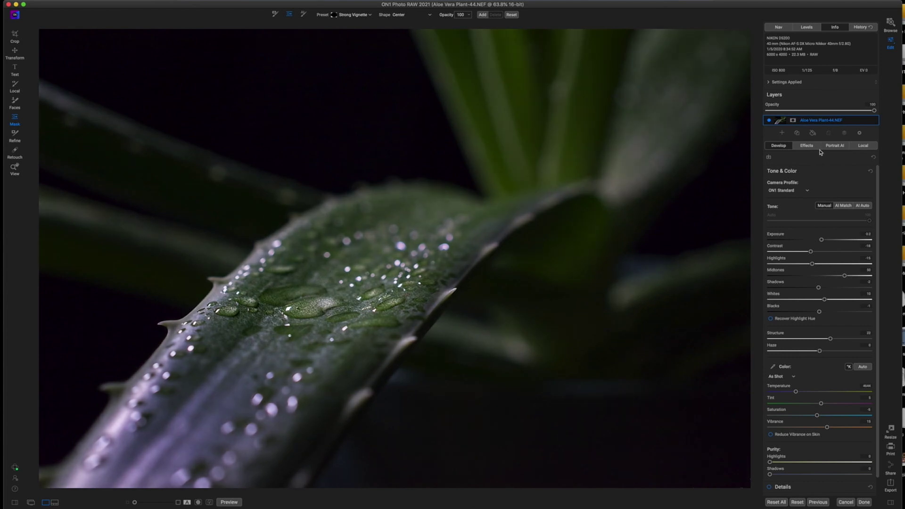
# Deepen the local darkening adjustment with Exposure at about -1, Blacks at -17 and slightly lower Shadows
pyautogui.click(863, 146)
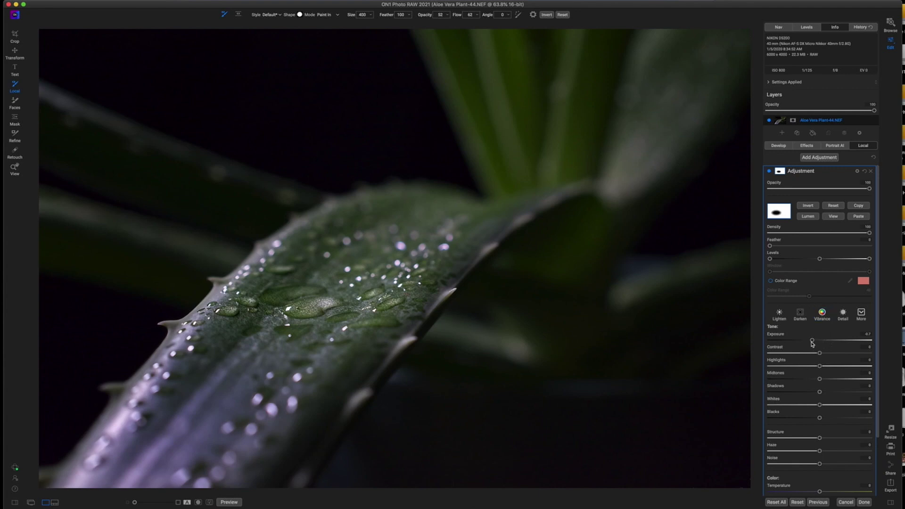
pyautogui.moveTo(811, 344); pyautogui.dragTo(809, 344)
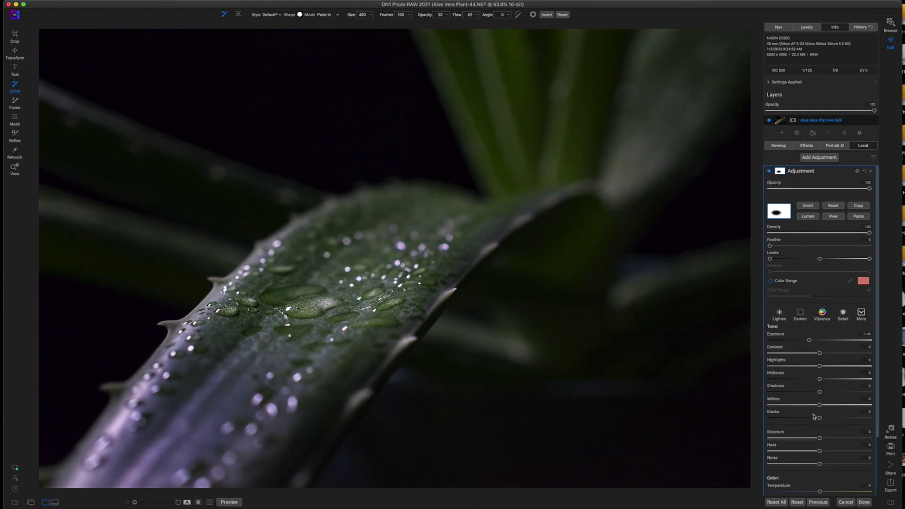
pyautogui.moveTo(821, 421); pyautogui.dragTo(811, 421)
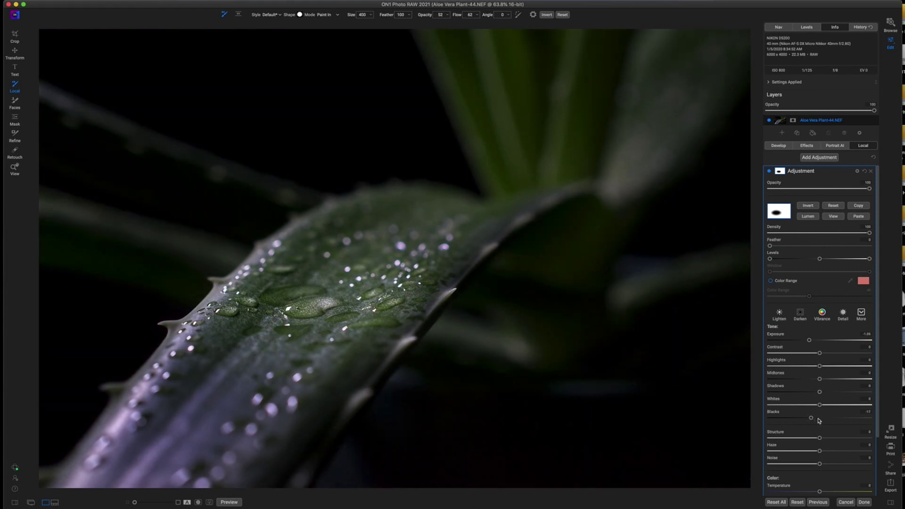
pyautogui.moveTo(820, 393); pyautogui.dragTo(818, 393)
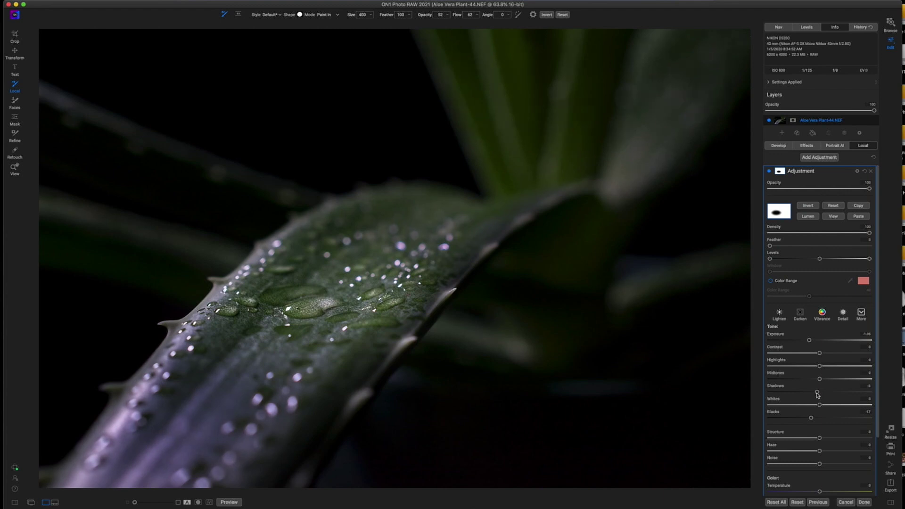